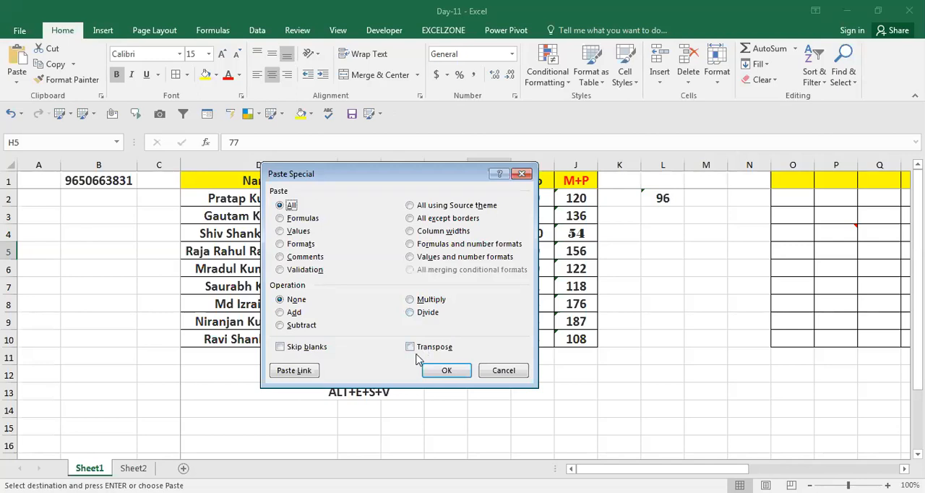
Step: Close Paste Special without pasting and go to the second marks table in columns Z to AE
{"action": "left_click", "coordinate": [500, 374]}
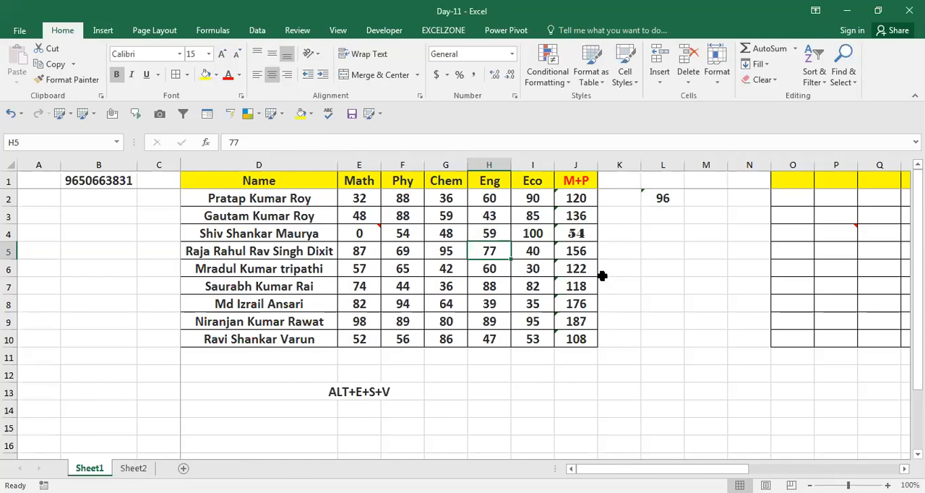
{"action": "key", "text": "Down"}
{"action": "key", "text": "Right"}
{"action": "key", "text": "Right"}
{"action": "key", "text": "Right"}
{"action": "key", "text": "Right"}
{"action": "key", "text": "Right"}
{"action": "key", "text": "Right"}
{"action": "key", "text": "Right"}
{"action": "key", "text": "Right"}
{"action": "key", "text": "Right"}
{"action": "key", "text": "Right"}
{"action": "key", "text": "Right"}
{"action": "key", "text": "Right"}
{"action": "key", "text": "Right"}
{"action": "key", "text": "Right"}
{"action": "key", "text": "Right"}
{"action": "key", "text": "Right"}
{"action": "key", "text": "Right"}
{"action": "key", "text": "Right"}
{"action": "key", "text": "Right"}
{"action": "key", "text": "Right"}
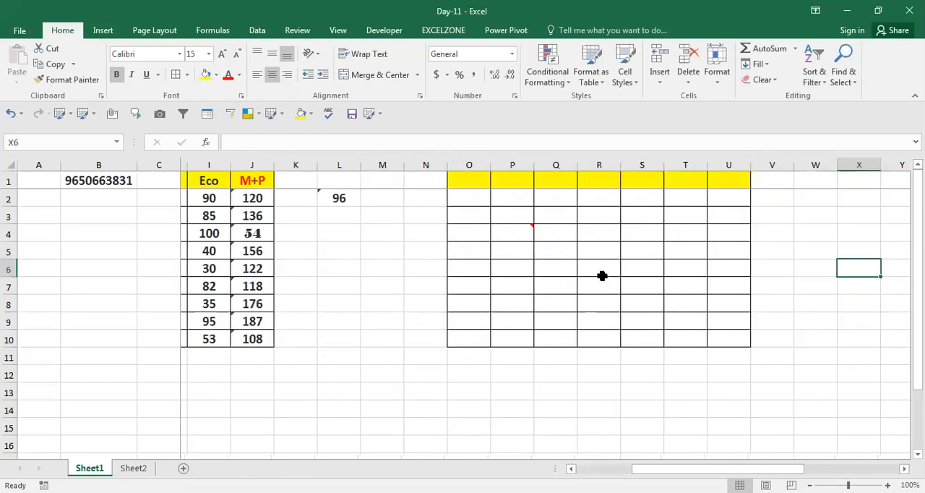
{"action": "key", "text": "Right"}
{"action": "key", "text": "Right"}
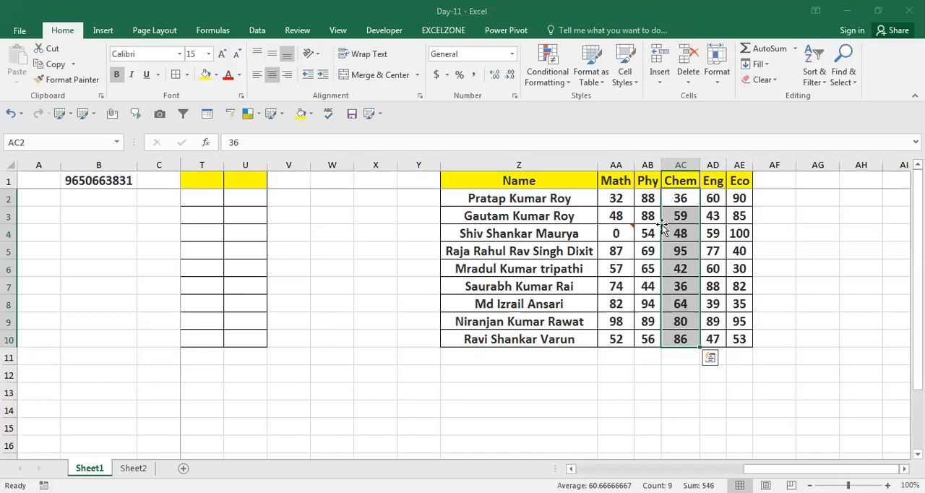
{"action": "left_click", "coordinate": [671, 310]}
{"action": "left_click", "coordinate": [686, 337]}
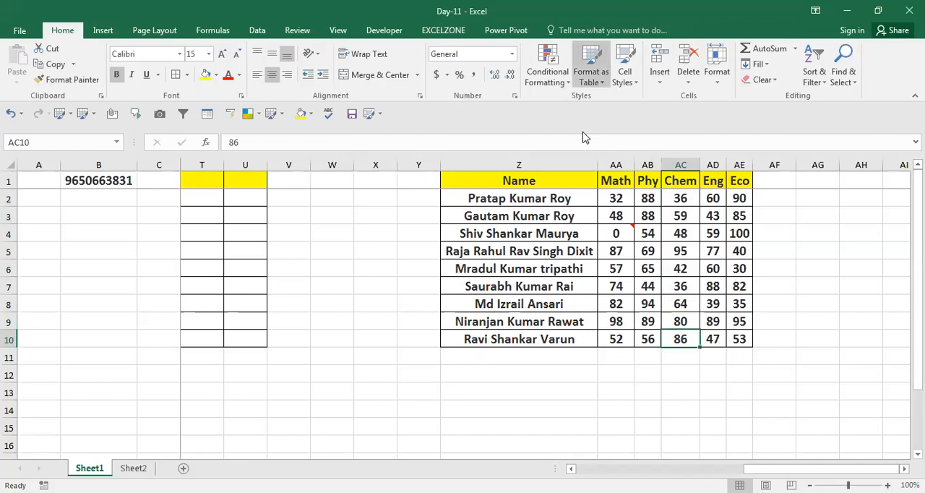
{"action": "left_click", "coordinate": [656, 217]}
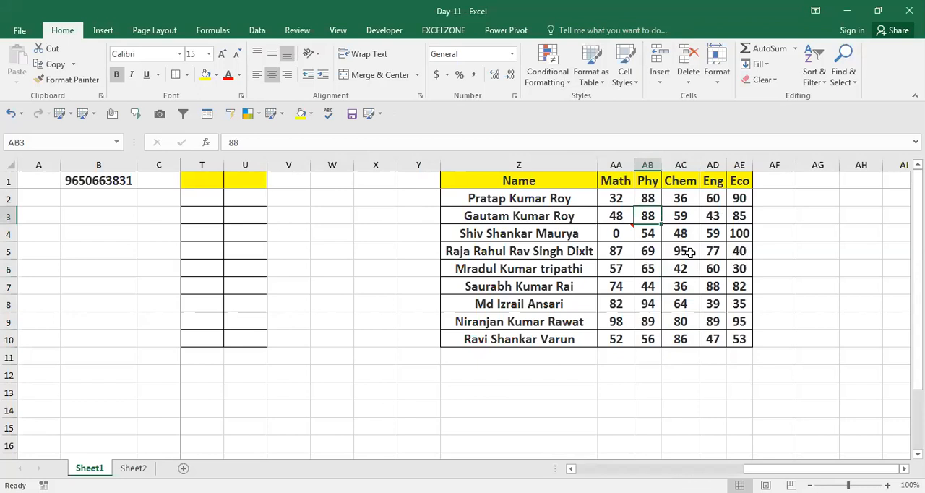
{"action": "key", "text": "Up"}
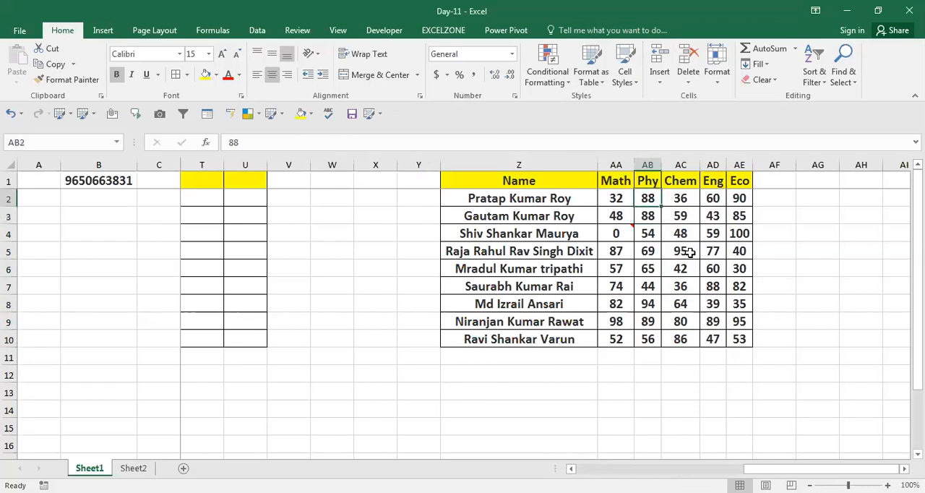
{"action": "key", "text": "Left"}
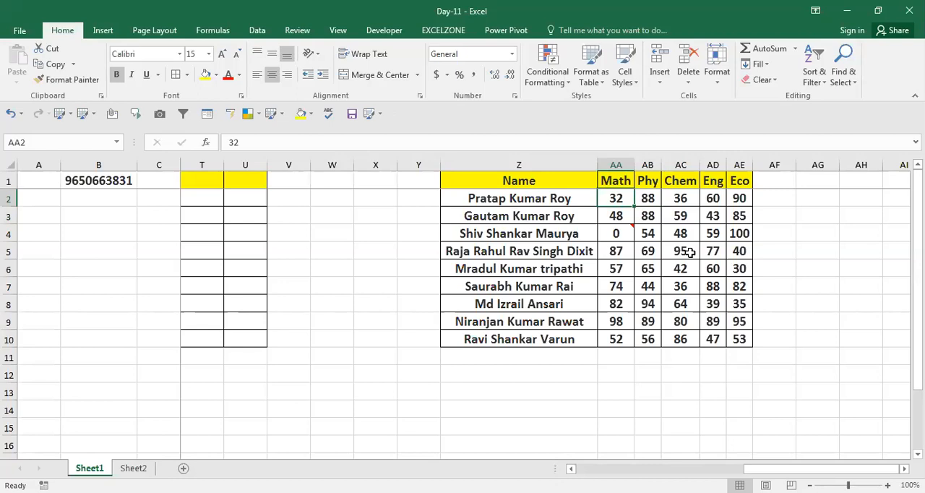
{"action": "left_click", "coordinate": [654, 268]}
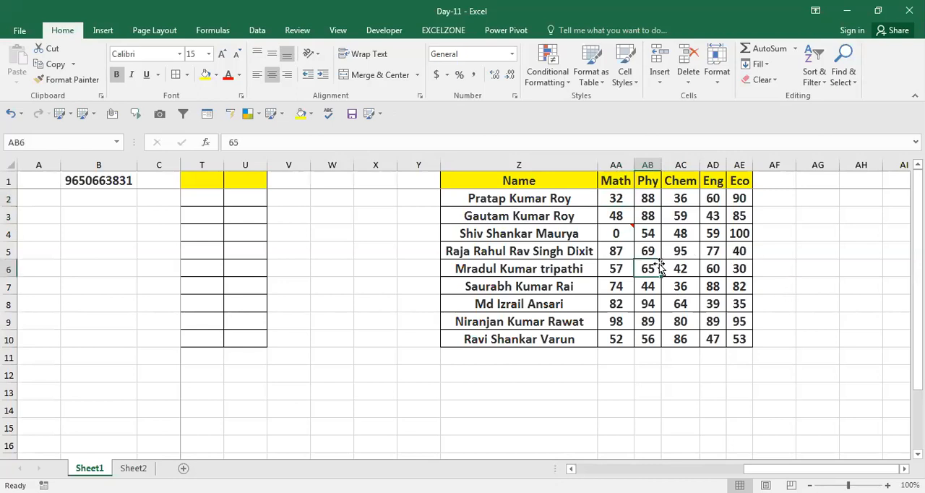
{"action": "left_click", "coordinate": [647, 213]}
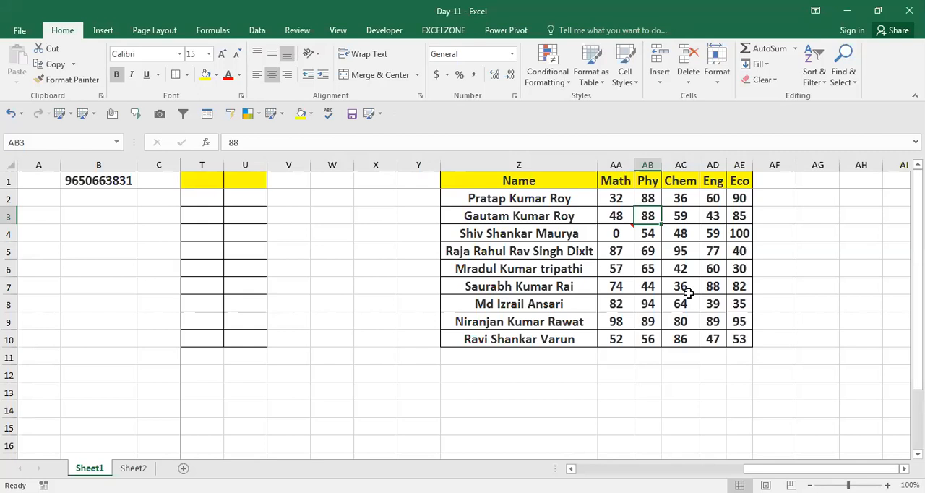
{"action": "key", "text": "Up"}
{"action": "key", "text": "Up"}
{"action": "key", "text": "Right"}
{"action": "key", "text": "Left"}
{"action": "key", "text": "Left"}
{"action": "key", "text": "Right"}
{"action": "key", "text": "Right"}
{"action": "key", "text": "Left"}
{"action": "key", "text": "Left"}
{"action": "key", "text": "Down"}
{"action": "key", "text": "Down"}
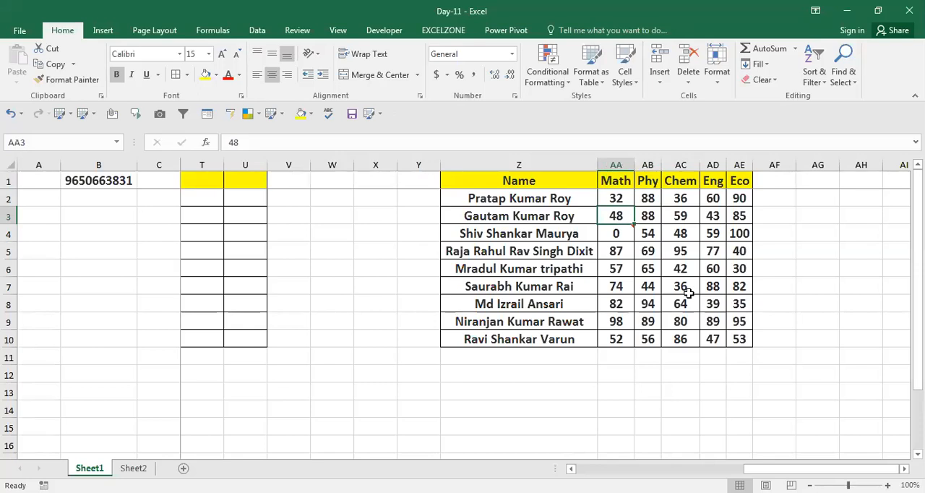
Step: Fill cells AG2 to AG10 beside the second marks table with the value 1
{"action": "key", "text": "Up"}
{"action": "key", "text": "Right"}
{"action": "key", "text": "Right"}
{"action": "key", "text": "Right"}
{"action": "key", "text": "Right"}
{"action": "key", "text": "Right"}
{"action": "key", "text": "Right"}
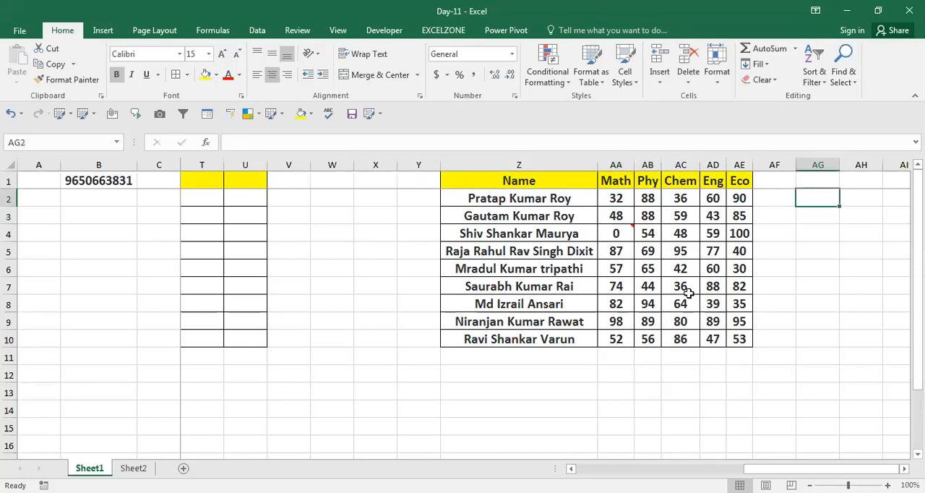
{"action": "type", "text": "1"}
{"action": "key", "text": "Return"}
{"action": "type", "text": "1"}
{"action": "key", "text": "Return"}
{"action": "type", "text": "1"}
{"action": "key", "text": "Return"}
{"action": "type", "text": "1"}
{"action": "key", "text": "Return"}
{"action": "type", "text": "1"}
{"action": "key", "text": "Return"}
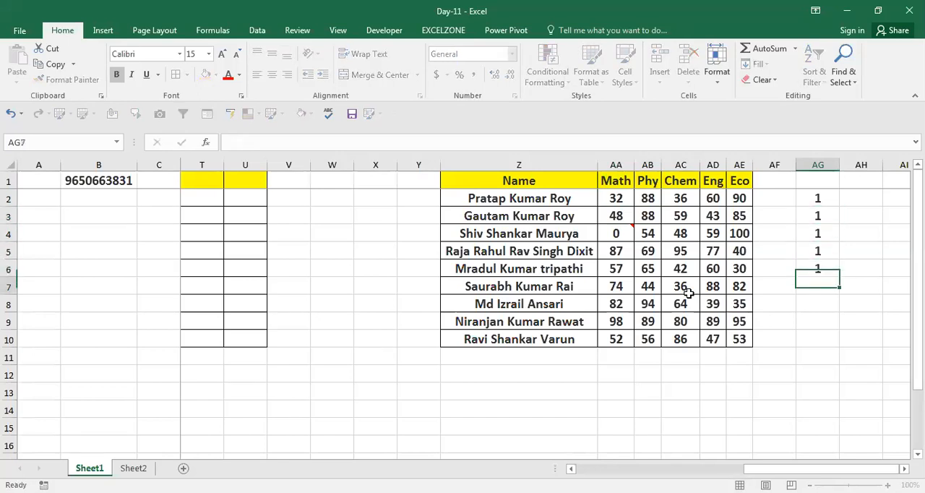
{"action": "type", "text": "1"}
{"action": "key", "text": "Return"}
{"action": "type", "text": "1"}
{"action": "key", "text": "Return"}
{"action": "type", "text": "1"}
{"action": "key", "text": "Return"}
{"action": "type", "text": "1"}
{"action": "key", "text": "Return"}
Step: Copy the column of 1s in AG2:AG10
{"action": "key", "text": "Up"}
{"action": "key", "text": "Left"}
{"action": "key", "text": "Left"}
{"action": "key", "text": "Left"}
{"action": "key", "text": "Left"}
{"action": "key", "text": "Left"}
{"action": "key", "text": "Left"}
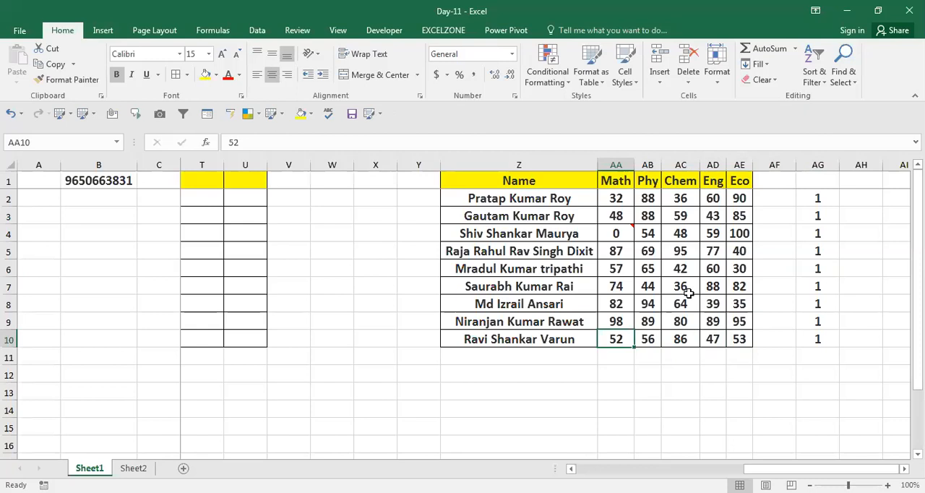
{"action": "key", "text": "ctrl+Right"}
{"action": "key", "text": "ctrl+Right"}
{"action": "key", "text": "ctrl+shift+Up"}
{"action": "key", "text": "ctrl+c"}
Step: Select all subject marks in AA2:AE10 and add the copied 1s to them
{"action": "key", "text": "Left"}
{"action": "key", "text": "Left"}
{"action": "key", "text": "Left"}
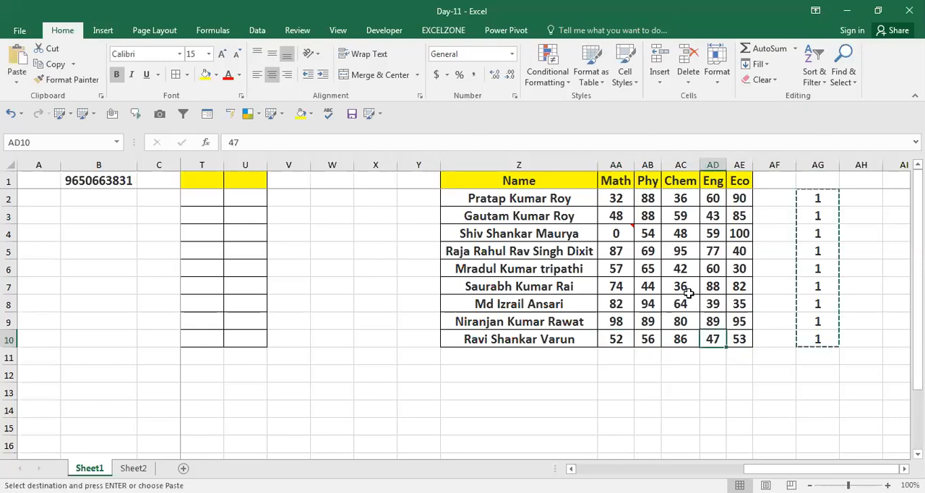
{"action": "key", "text": "Left"}
{"action": "key", "text": "Left"}
{"action": "key", "text": "Left"}
{"action": "key", "text": "ctrl+Up"}
{"action": "key", "text": "Down"}
{"action": "key", "text": "ctrl+shift+Right"}
{"action": "key", "text": "ctrl+shift+Down"}
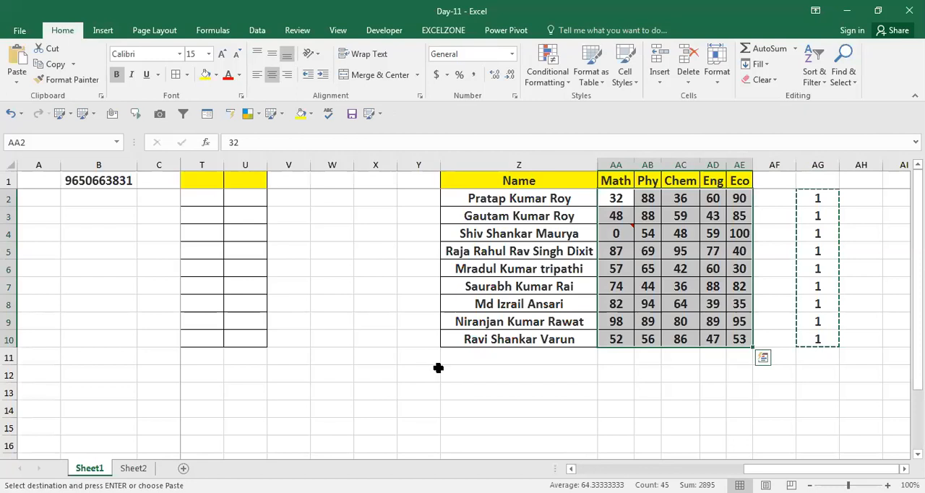
{"action": "key", "text": "F4"}
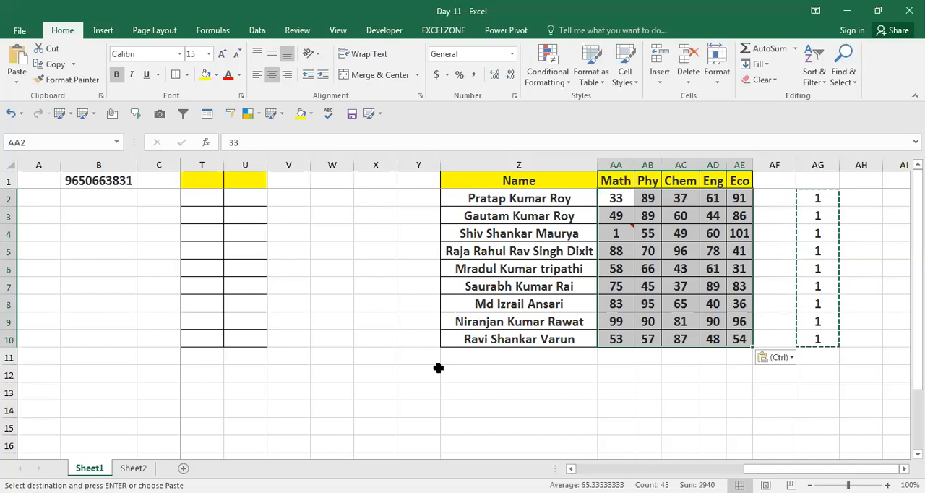
Step: Add the copied 1s to the selected marks once more using Paste Special with Values and the Add operation
{"action": "key", "text": "ctrl+alt+v"}
{"action": "key", "text": "v"}
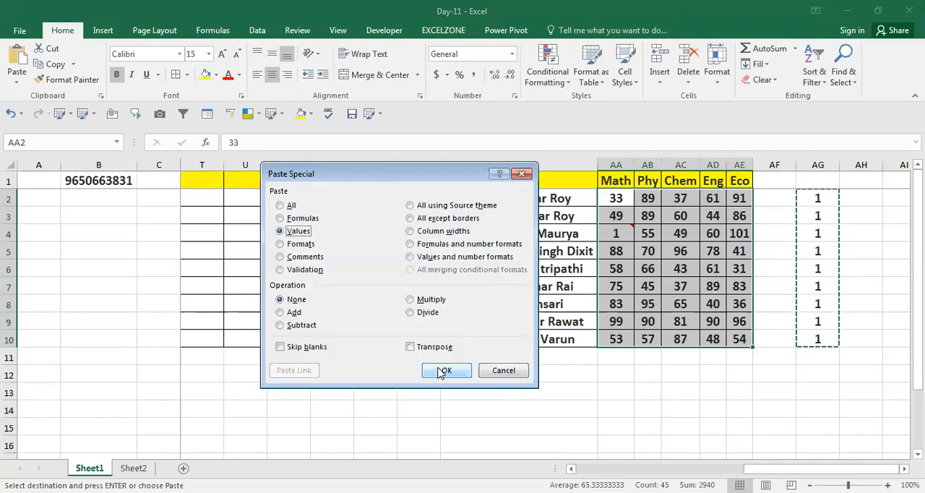
{"action": "left_click", "coordinate": [291, 313]}
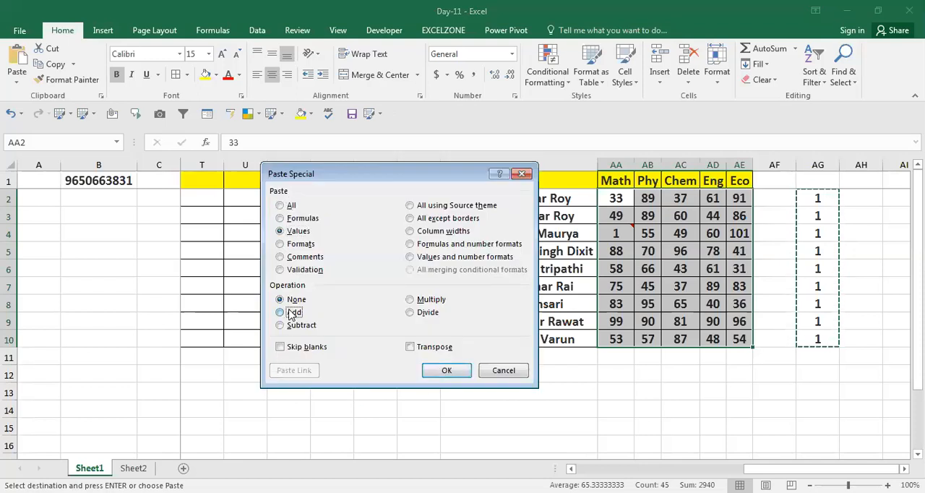
{"action": "left_click", "coordinate": [447, 370]}
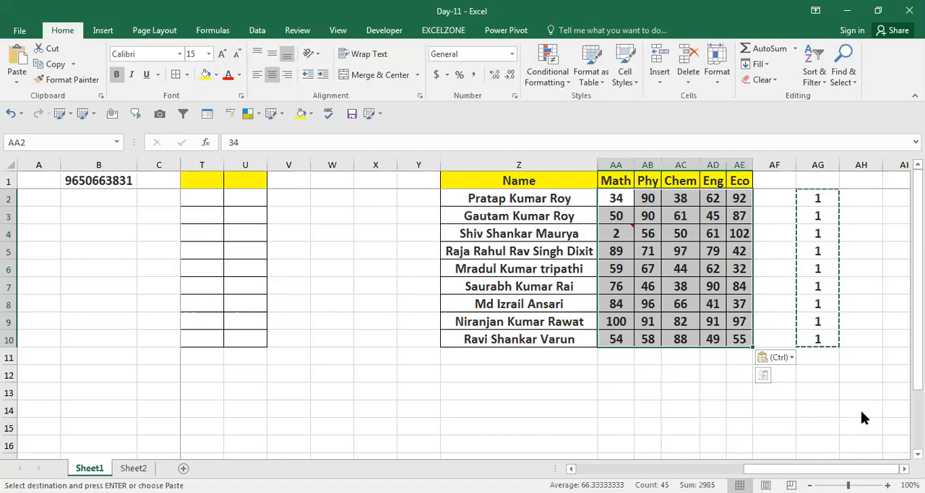
{"action": "key", "text": "ctrl+alt+v"}
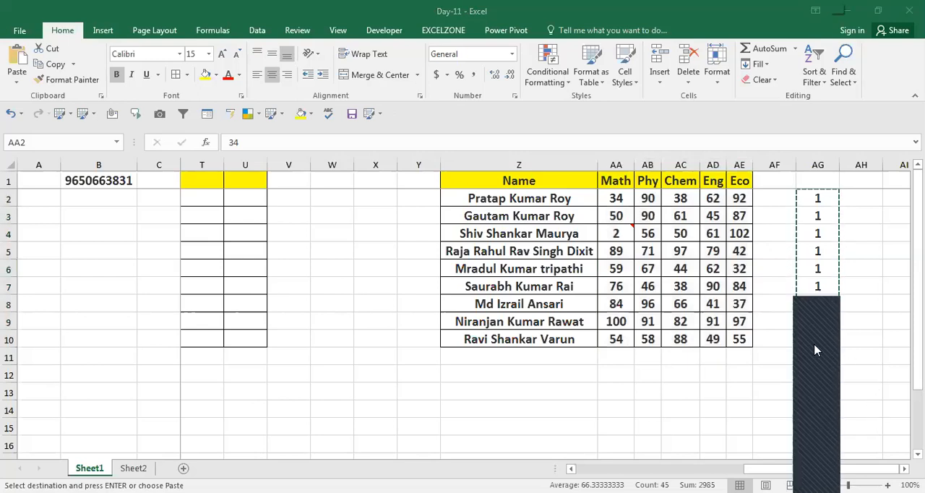
{"action": "left_click", "coordinate": [824, 365]}
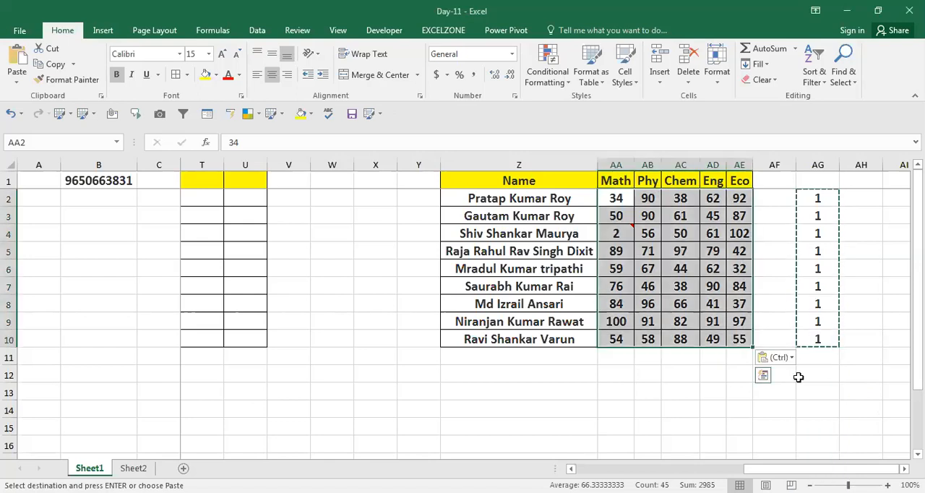
{"action": "left_click", "coordinate": [818, 491]}
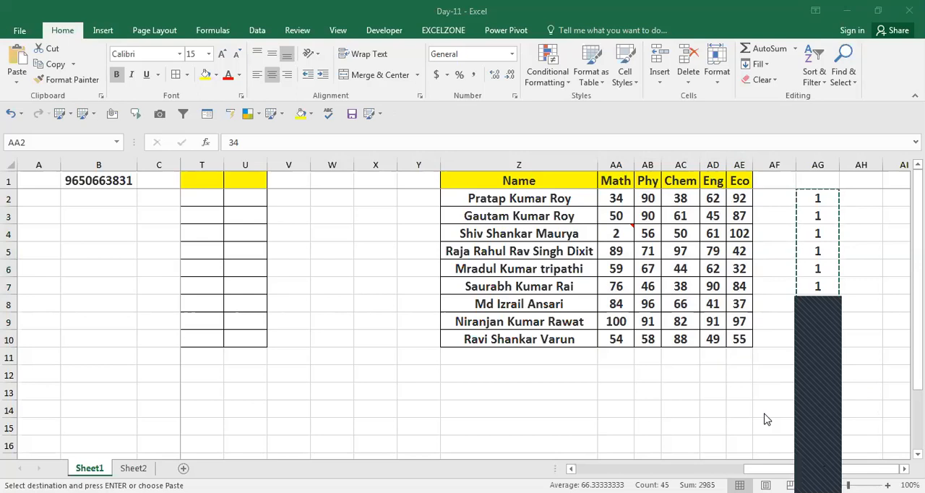
{"action": "left_click", "coordinate": [799, 457]}
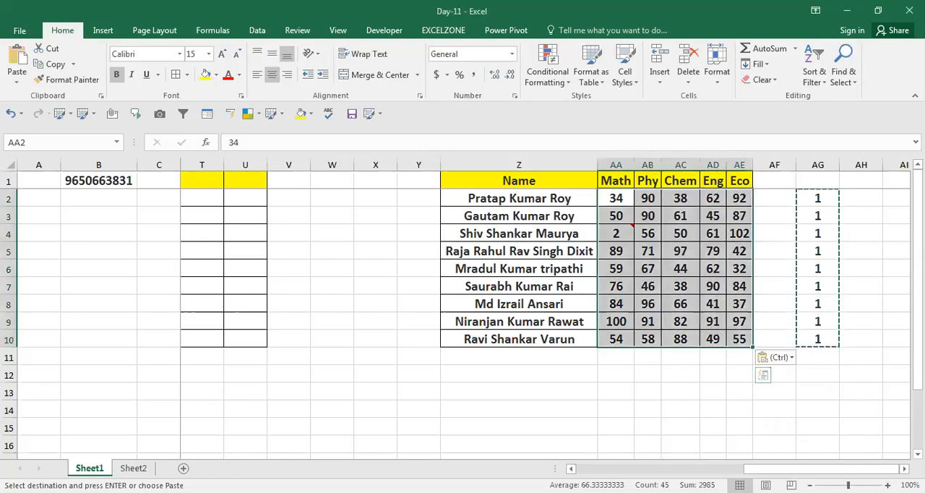
{"action": "left_click", "coordinate": [820, 491]}
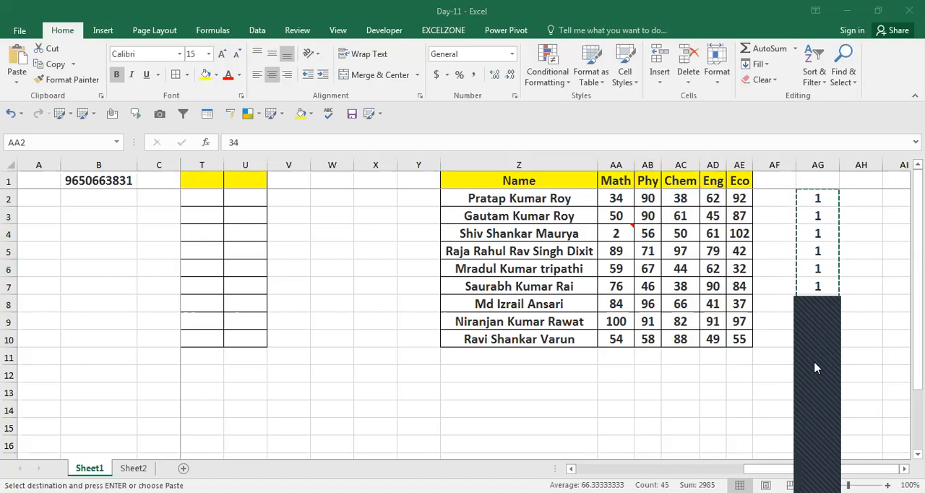
{"action": "left_click", "coordinate": [721, 350]}
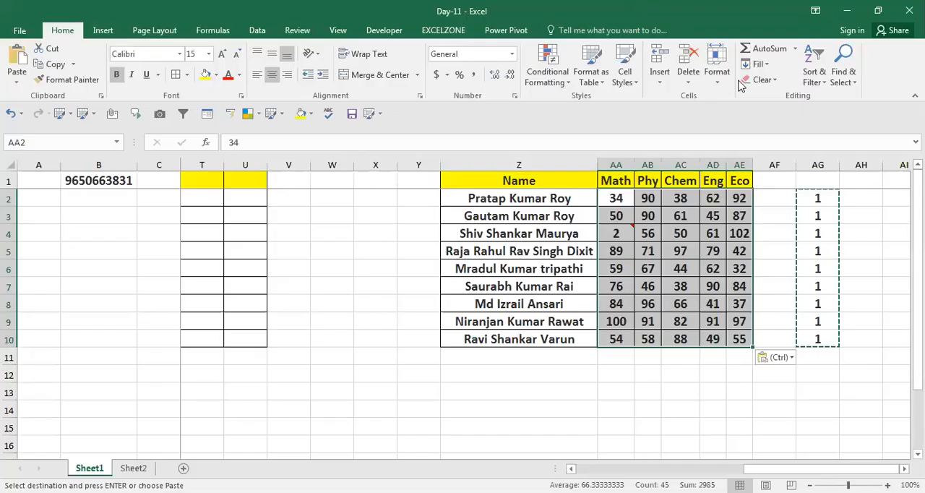
Step: Cancel the active copy selection and copy the 1s in AG2:AG10 again
{"action": "key", "text": "Right"}
{"action": "key", "text": "Right"}
{"action": "key", "text": "Right"}
{"action": "key", "text": "Right"}
{"action": "key", "text": "Right"}
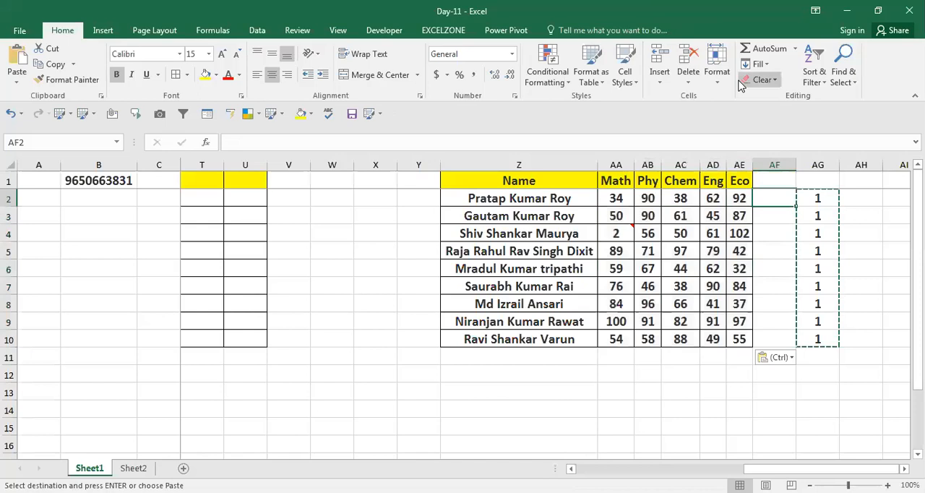
{"action": "key", "text": "Escape"}
{"action": "key", "text": "Escape"}
{"action": "key", "text": "Right"}
{"action": "key", "text": "shift+Down"}
{"action": "key", "text": "shift+Down"}
{"action": "key", "text": "shift+Down"}
{"action": "key", "text": "shift+Down"}
{"action": "key", "text": "shift+Down"}
{"action": "key", "text": "shift+Down"}
{"action": "key", "text": "shift+Down"}
{"action": "key", "text": "shift+Down"}
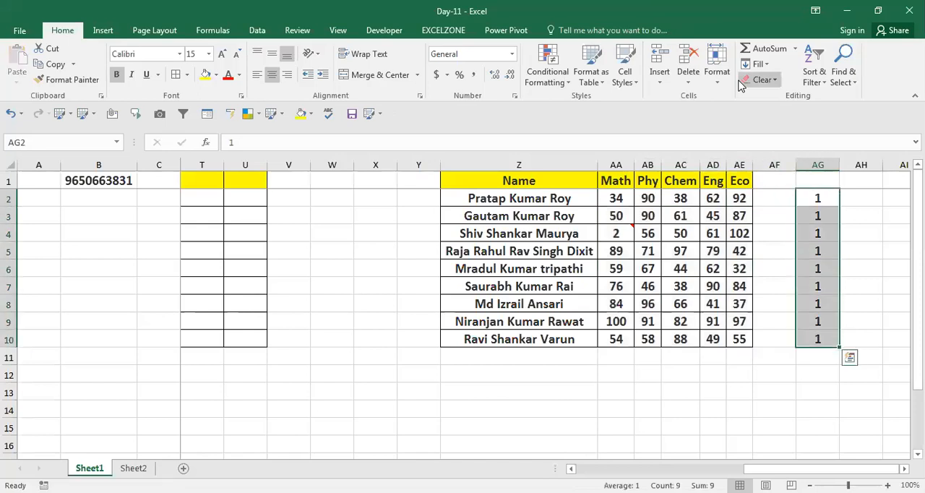
{"action": "key", "text": "ctrl+c"}
Step: Add the newly copied 1s to all marks from Math to Eco in AA2:AE10 with Paste Special
{"action": "key", "text": "Left"}
{"action": "key", "text": "Left"}
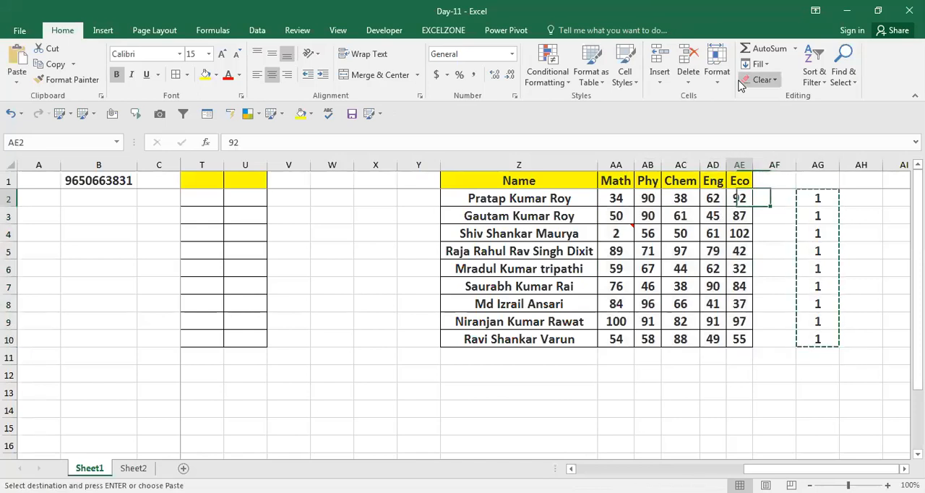
{"action": "key", "text": "Left"}
{"action": "key", "text": "Left"}
{"action": "key", "text": "Left"}
{"action": "key", "text": "Left"}
{"action": "key", "text": "shift+Right"}
{"action": "key", "text": "shift+Right"}
{"action": "key", "text": "shift+Right"}
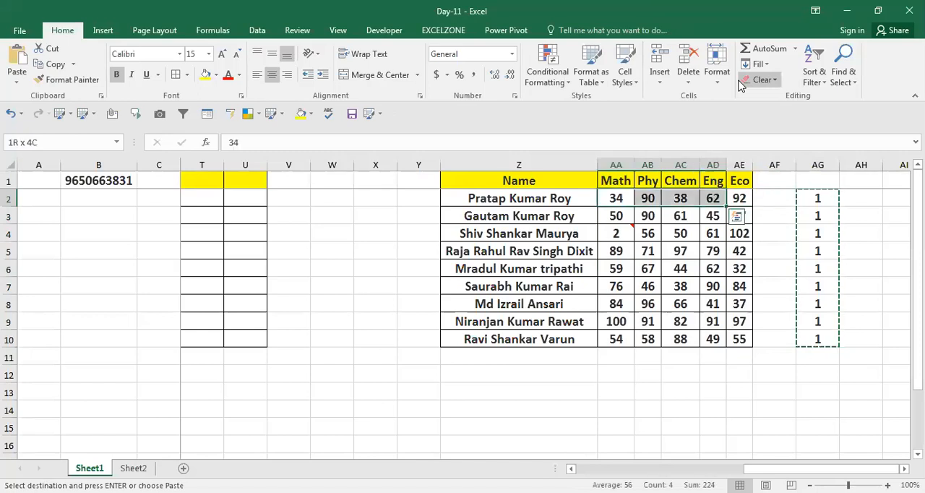
{"action": "key", "text": "shift+Right"}
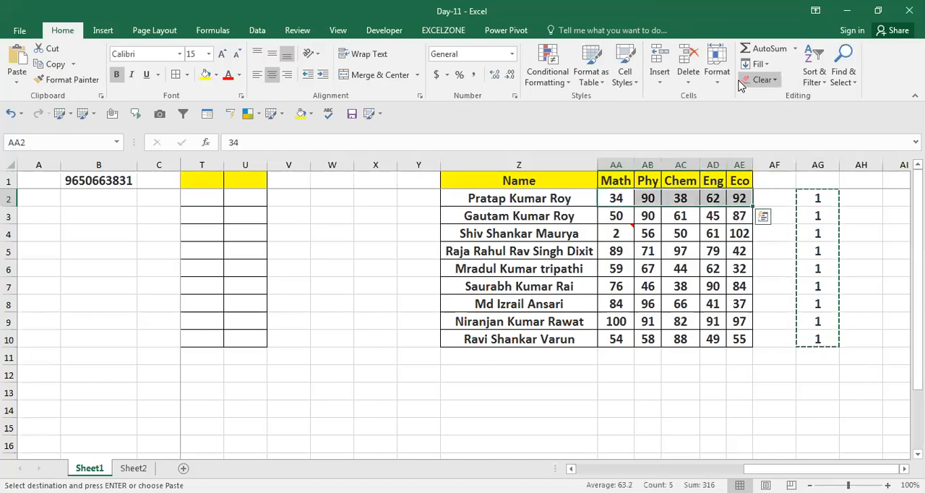
{"action": "key", "text": "ctrl+shift+Down"}
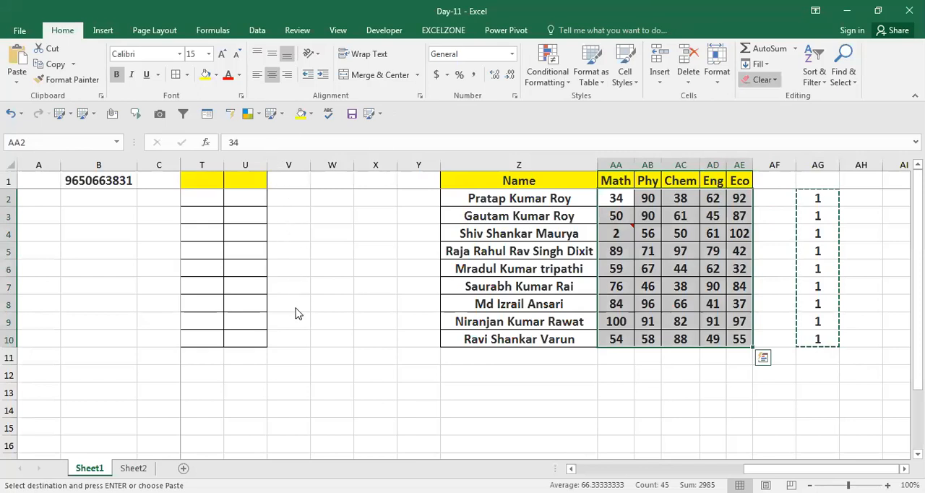
{"action": "key", "text": "ctrl+alt+v"}
{"action": "left_click", "coordinate": [446, 371]}
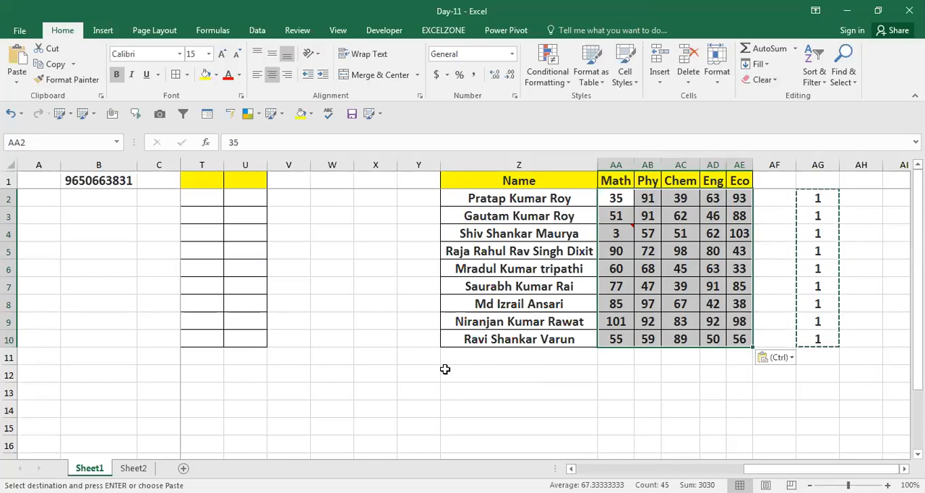
Step: View the Paste Special options, close them without pasting and clear the copy selection around AG2:AG10
{"action": "key", "text": "ctrl+alt+v"}
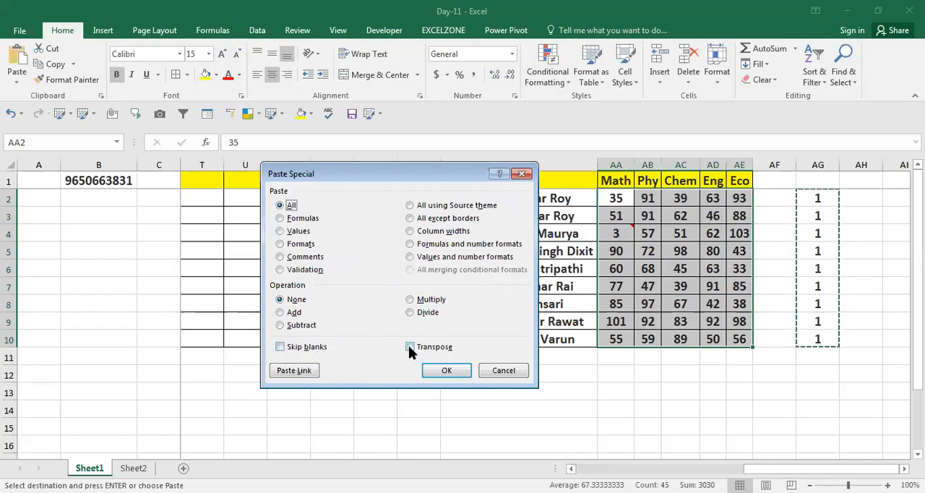
{"action": "left_click", "coordinate": [508, 374]}
{"action": "left_click", "coordinate": [527, 389]}
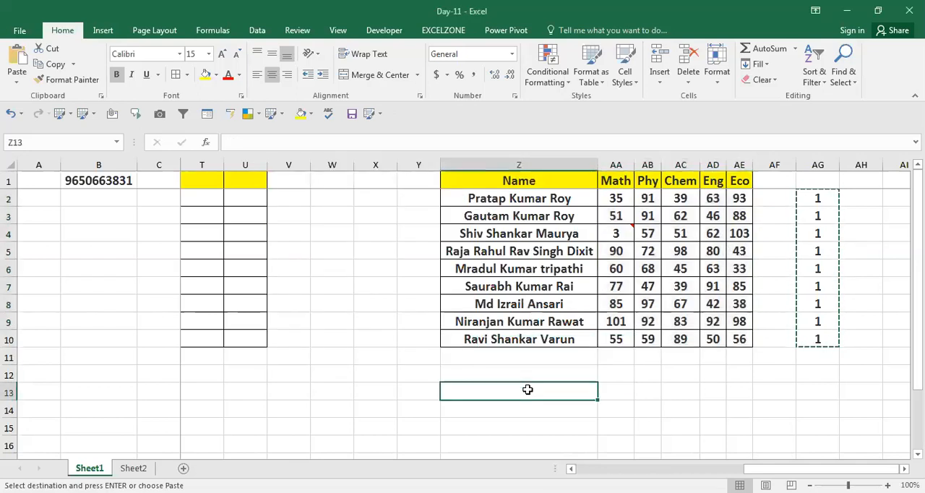
{"action": "key", "text": "Escape"}
{"action": "key", "text": "Left"}
{"action": "key", "text": "Left"}
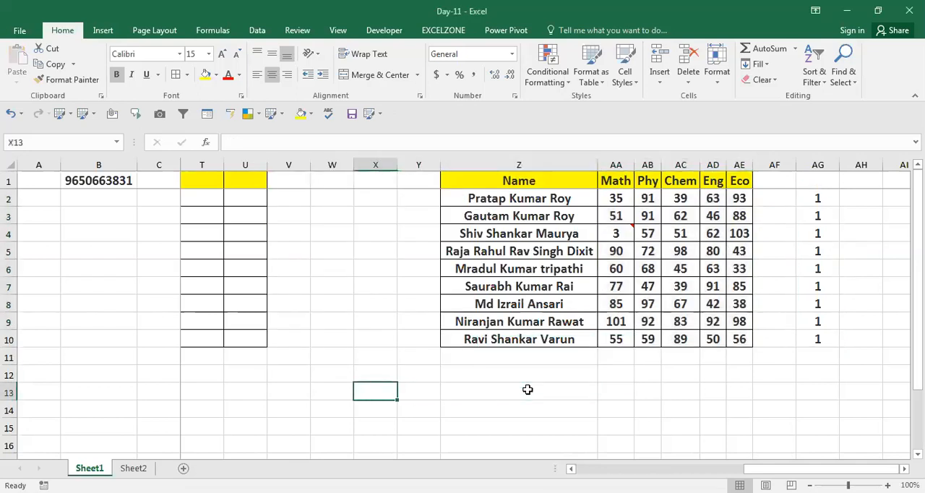
Step: Enter the formula =RANDBETWEEN(10,30) in cell W2
{"action": "key", "text": "Left"}
{"action": "key", "text": "Up"}
{"action": "key", "text": "Up"}
{"action": "key", "text": "Up"}
{"action": "key", "text": "Up"}
{"action": "key", "text": "Up"}
{"action": "key", "text": "Up"}
{"action": "key", "text": "Up"}
{"action": "key", "text": "Up"}
{"action": "key", "text": "Up"}
{"action": "key", "text": "Up"}
{"action": "key", "text": "Up"}
{"action": "key", "text": "Up"}
{"action": "key", "text": "Down"}
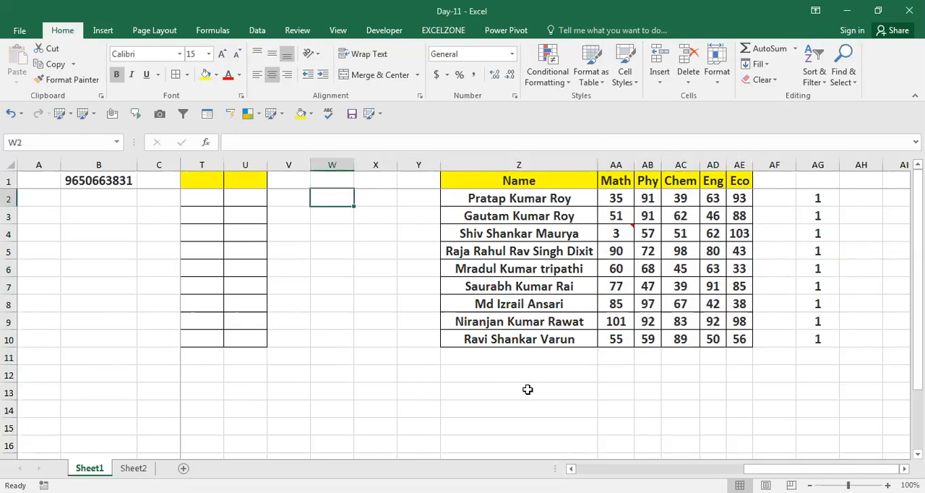
{"action": "type", "text": "="}
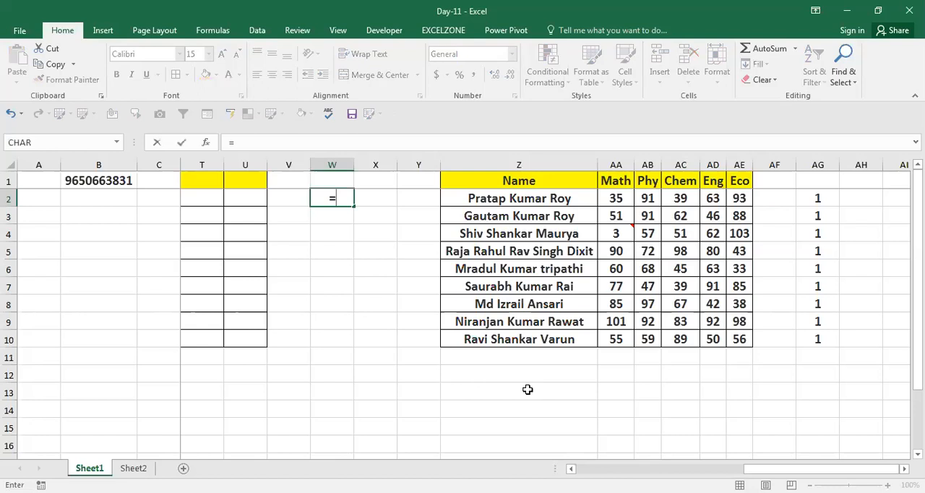
{"action": "type", "text": "RANDBETWEEN("}
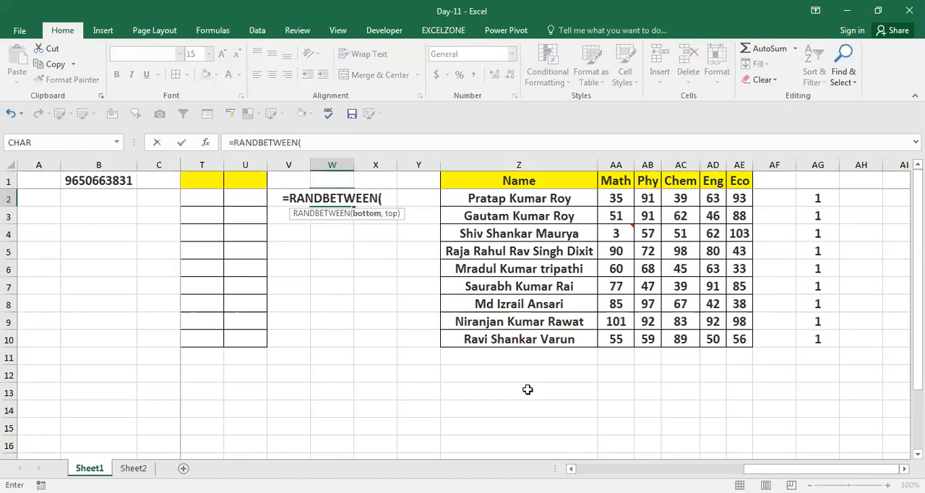
{"action": "type", "text": "10,30)"}
{"action": "key", "text": "Return"}
Step: Fill the random-number formula from W2 down to W11
{"action": "key", "text": "Up"}
{"action": "key", "text": "shift+Down"}
{"action": "key", "text": "shift+Down"}
{"action": "key", "text": "shift+Down"}
{"action": "key", "text": "shift+Down"}
{"action": "key", "text": "shift+Down"}
{"action": "key", "text": "shift+Down"}
{"action": "key", "text": "shift+Down"}
{"action": "key", "text": "shift+Down"}
{"action": "key", "text": "shift+Down"}
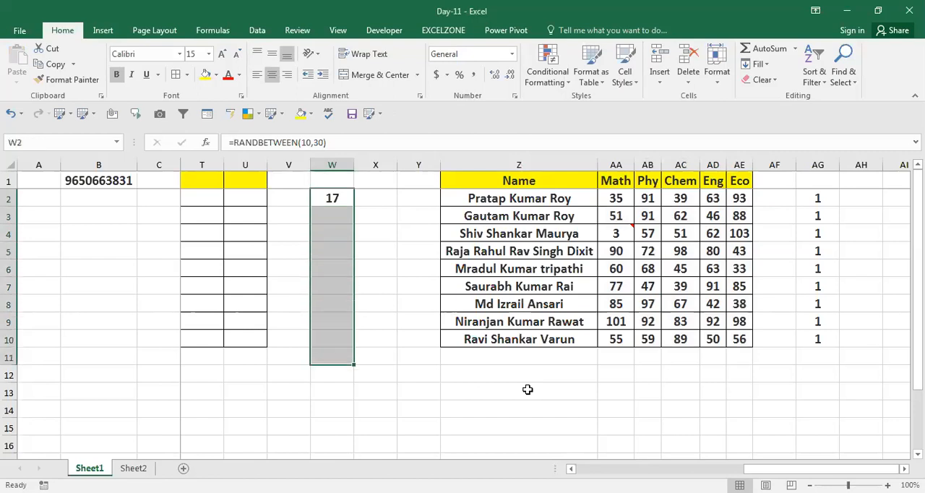
{"action": "key", "text": "ctrl+d"}
Step: Replace the formulas in W2:W11 with their static values using Paste Special Values
{"action": "key", "text": "ctrl+c"}
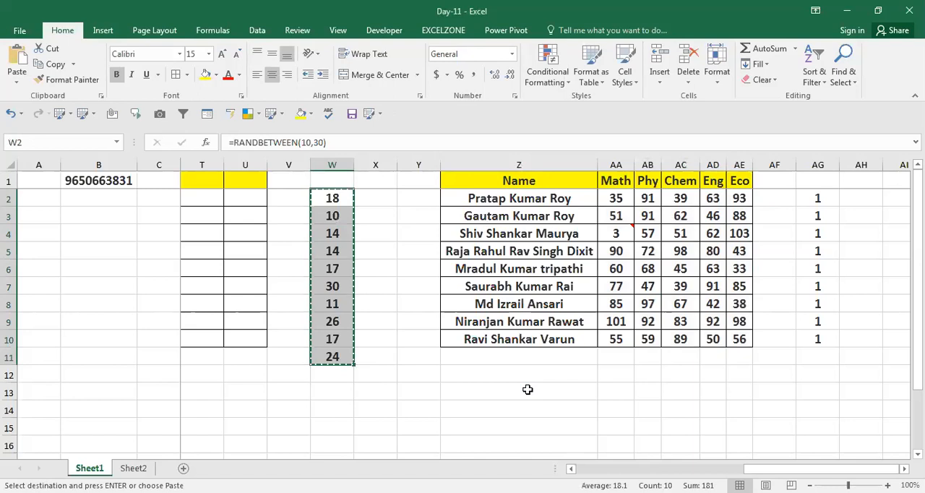
{"action": "key", "text": "alt+e"}
{"action": "key", "text": "s"}
{"action": "key", "text": "v"}
{"action": "key", "text": "Return"}
{"action": "key", "text": "Escape"}
Step: Clear the numbers in cells W6, W10 and W3 to leave blanks in the column
{"action": "key", "text": "Down"}
{"action": "key", "text": "Down"}
{"action": "key", "text": "Down"}
{"action": "key", "text": "Down"}
{"action": "key", "text": "Delete"}
{"action": "key", "text": "Down"}
{"action": "key", "text": "Down"}
{"action": "key", "text": "Down"}
{"action": "key", "text": "Down"}
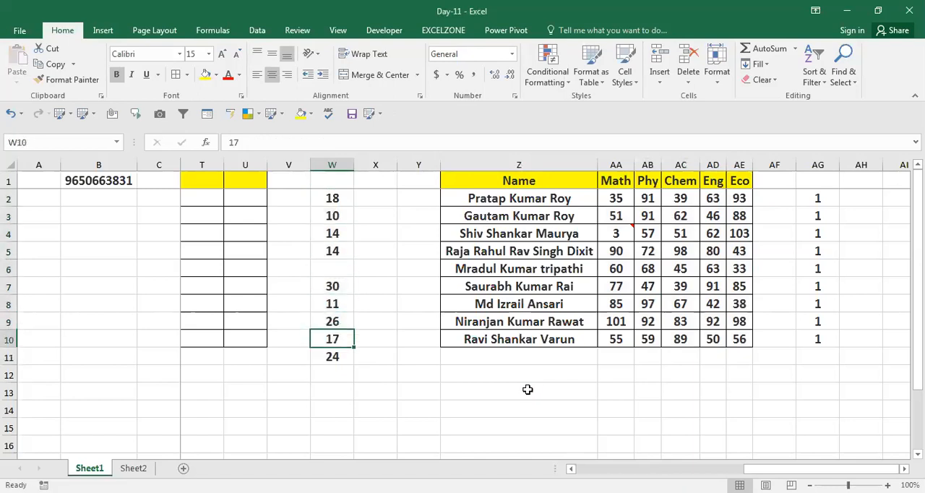
{"action": "key", "text": "Delete"}
{"action": "key", "text": "Up"}
{"action": "key", "text": "Up"}
{"action": "key", "text": "Up"}
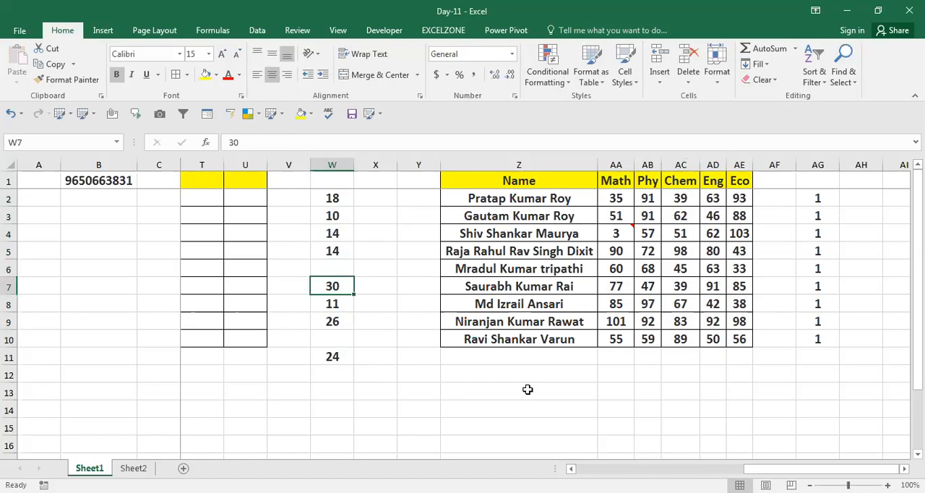
{"action": "key", "text": "Up"}
{"action": "key", "text": "Up"}
{"action": "key", "text": "Up"}
{"action": "key", "text": "Up"}
{"action": "key", "text": "Delete"}
Step: Copy W2:W11 with its blank cells, view the Paste Special options, and cancel the copy without pasting
{"action": "key", "text": "Up"}
{"action": "key", "text": "shift+Down"}
{"action": "key", "text": "shift+Down"}
{"action": "key", "text": "shift+Down"}
{"action": "key", "text": "shift+Down"}
{"action": "key", "text": "shift+Down"}
{"action": "key", "text": "shift+Down"}
{"action": "key", "text": "shift+Down"}
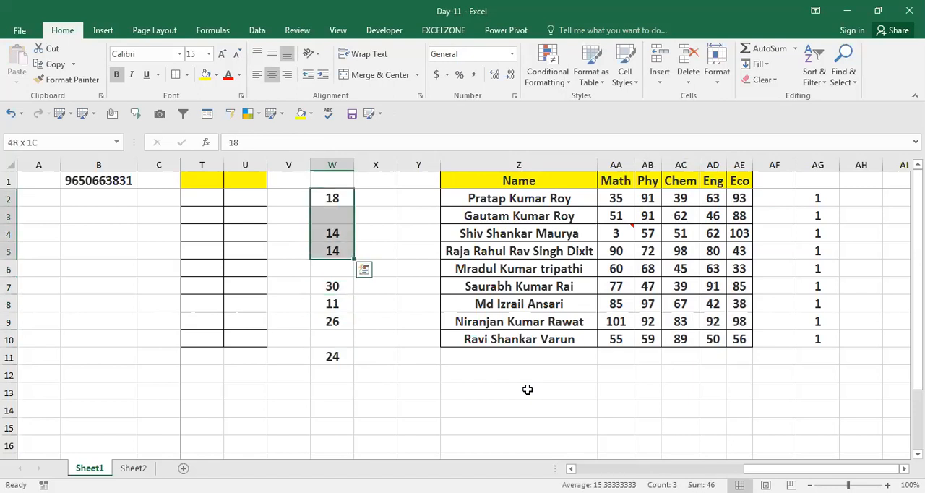
{"action": "key", "text": "shift+Down"}
{"action": "key", "text": "shift+Down"}
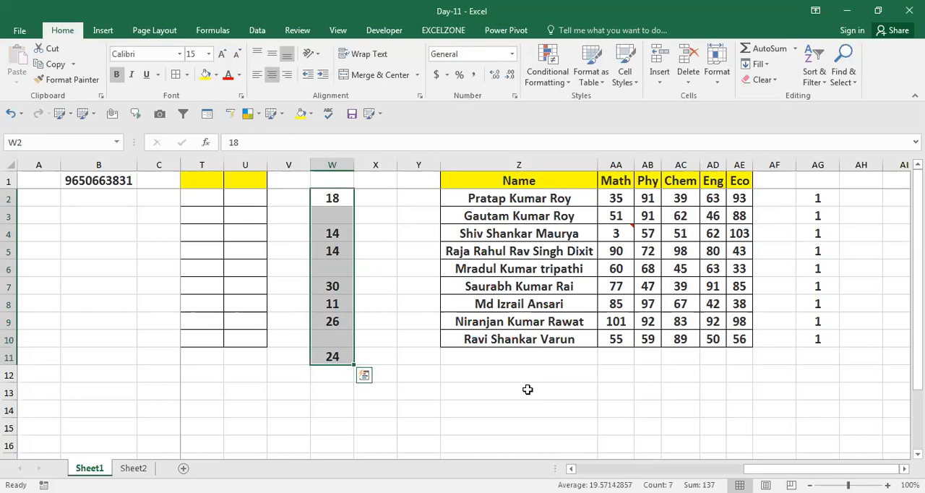
{"action": "key", "text": "ctrl+c"}
{"action": "key", "text": "ctrl+alt+v"}
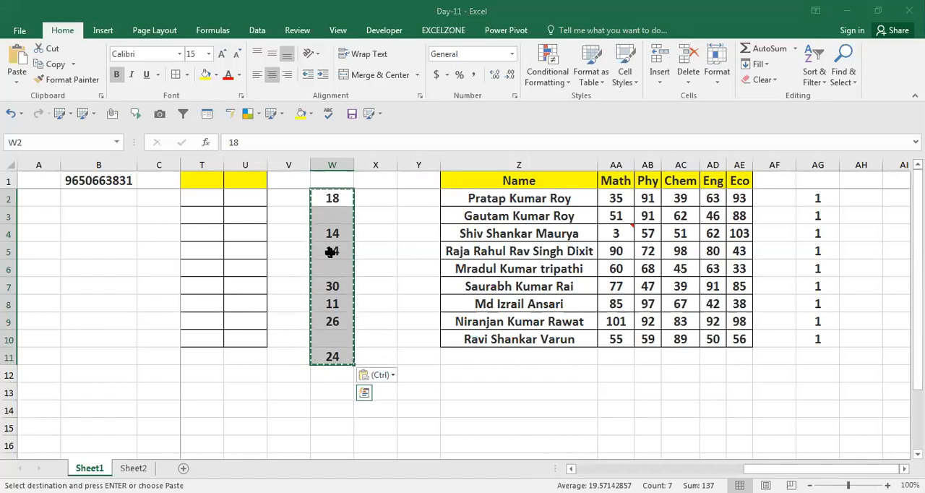
{"action": "left_click", "coordinate": [388, 268]}
{"action": "key", "text": "Escape"}
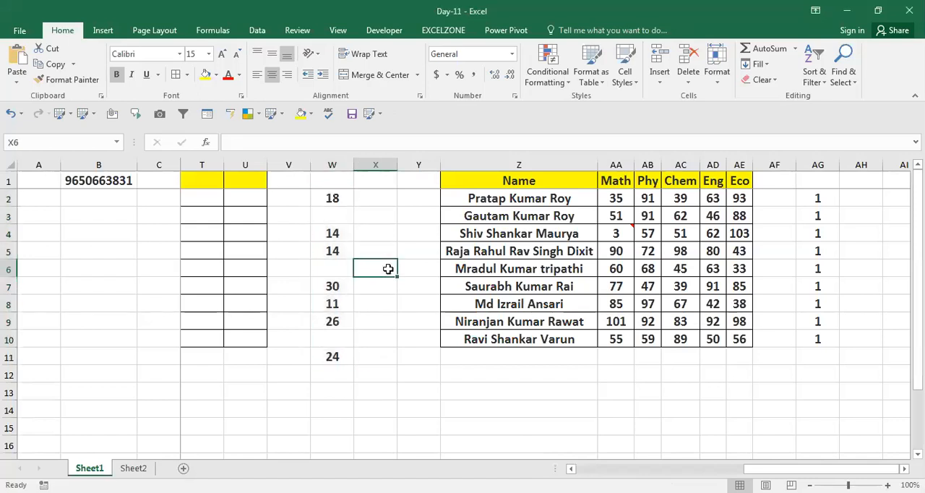
Step: Select W2:W11, view the Go To dialog with its Special option, and close it without selecting any cells
{"action": "key", "text": "Left"}
{"action": "key", "text": "Up"}
{"action": "key", "text": "Up"}
{"action": "key", "text": "Up"}
{"action": "key", "text": "Up"}
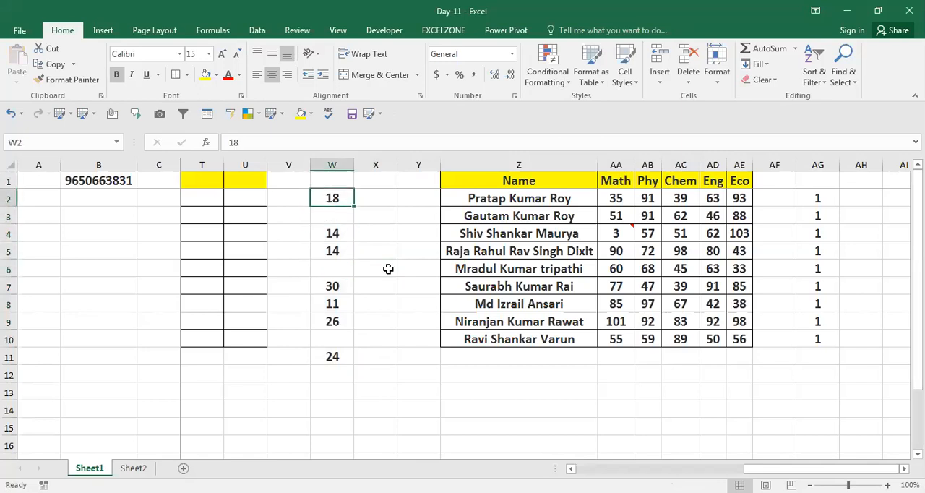
{"action": "key", "text": "shift+Down"}
{"action": "key", "text": "shift+Down"}
{"action": "key", "text": "shift+Down"}
{"action": "key", "text": "shift+Down"}
{"action": "key", "text": "shift+Down"}
{"action": "key", "text": "shift+Down"}
{"action": "key", "text": "shift+Down"}
{"action": "key", "text": "shift+Down"}
{"action": "key", "text": "shift+Down"}
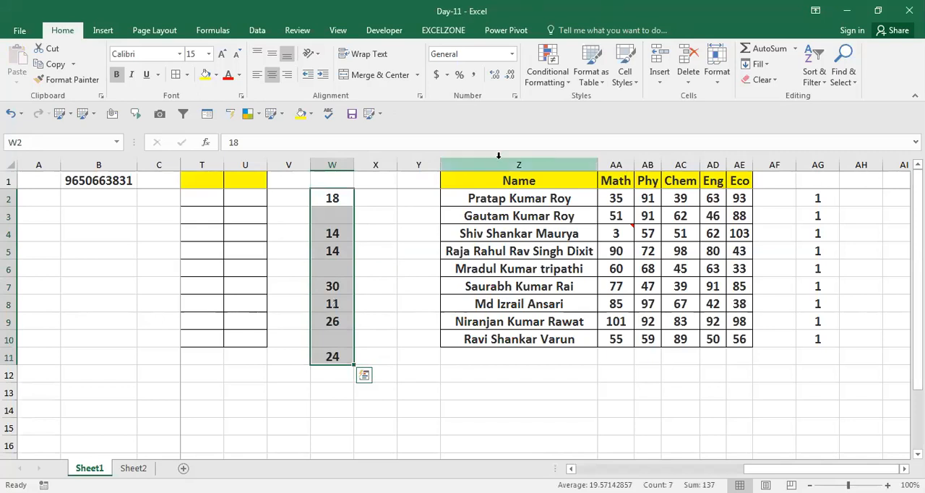
{"action": "key", "text": "F5"}
{"action": "left_click", "coordinate": [332, 350]}
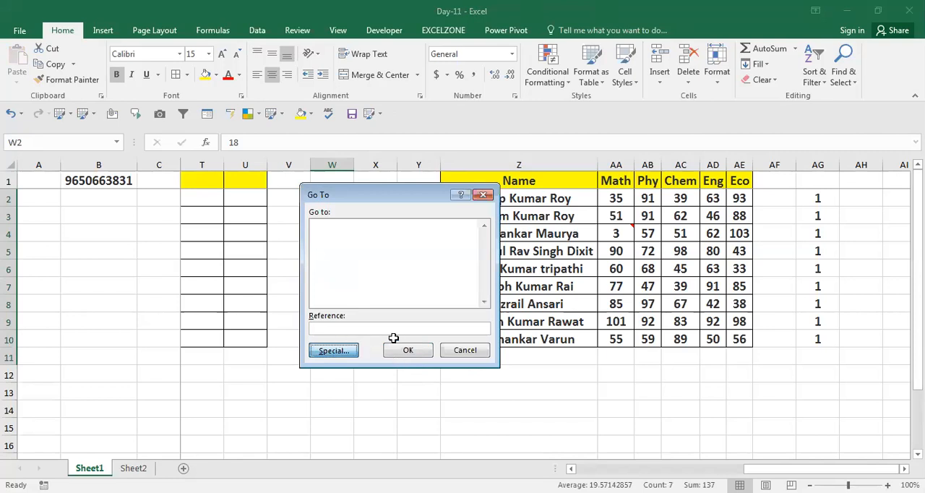
{"action": "key", "text": "Escape"}
{"action": "left_click", "coordinate": [427, 361]}
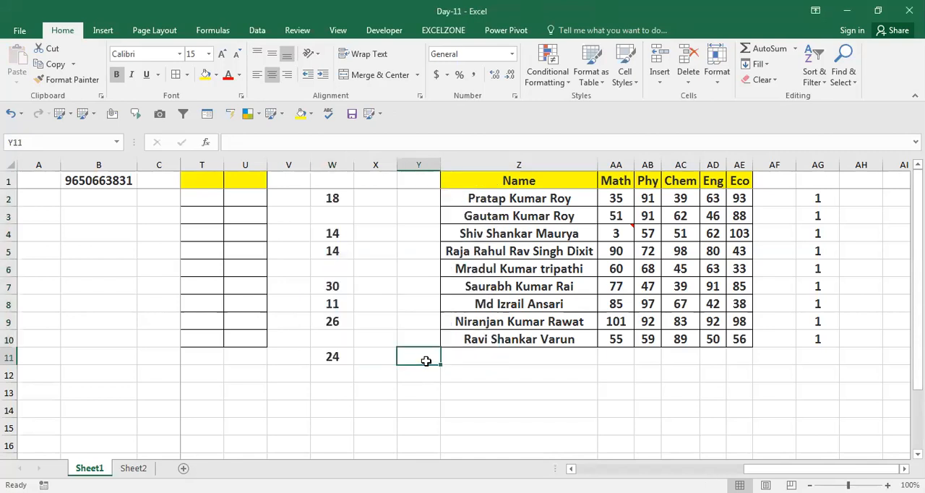
Step: Copy the empty cell X11 to view the Paste Special options, then close them without pasting
{"action": "key", "text": "Left"}
{"action": "key", "text": "ctrl+c"}
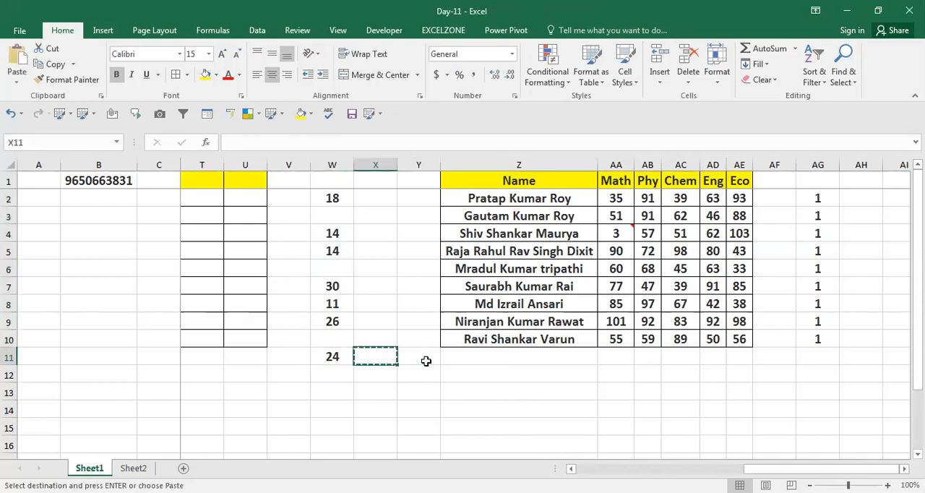
{"action": "key", "text": "ctrl+alt+v"}
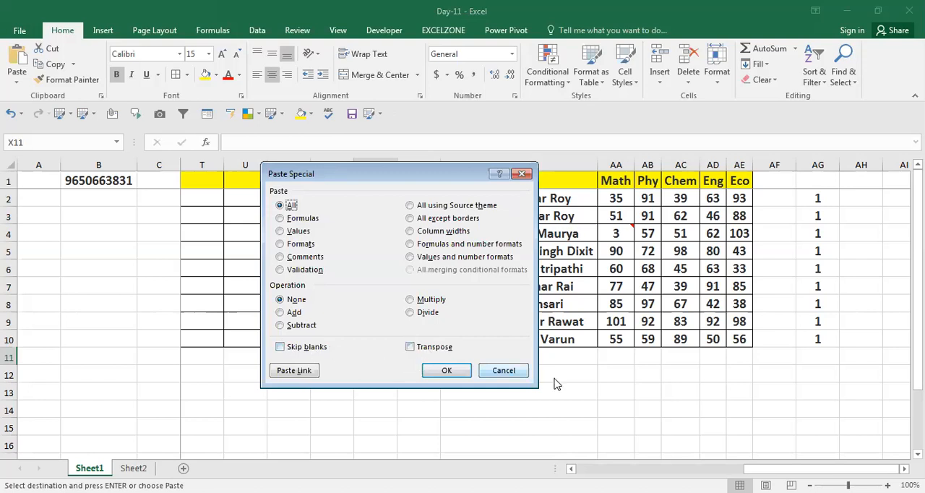
{"action": "left_click", "coordinate": [504, 370]}
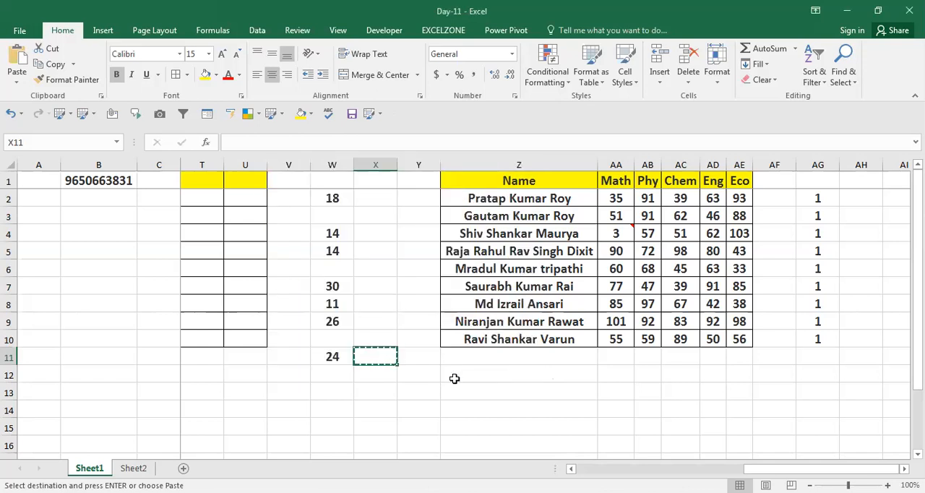
Step: Copy the whole Name column in Z1:Z10, including its header
{"action": "key", "text": "Right"}
{"action": "key", "text": "Right"}
{"action": "key", "text": "Right"}
{"action": "key", "text": "Left"}
{"action": "key", "text": "Up"}
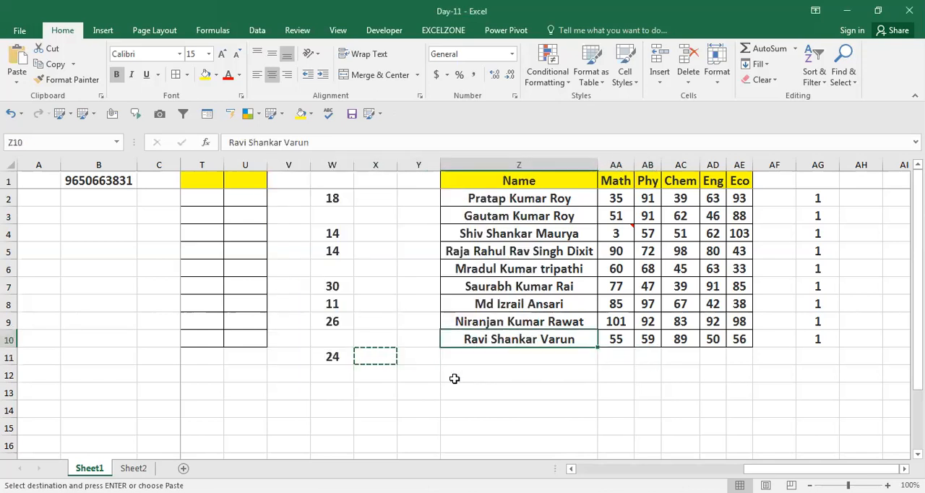
{"action": "key", "text": "ctrl+Up"}
{"action": "key", "text": "ctrl+Down"}
{"action": "key", "text": "Up"}
{"action": "key", "text": "ctrl+Up"}
{"action": "key", "text": "ctrl+shift+Down"}
{"action": "key", "text": "ctrl+c"}
Step: Paste the copied names as a horizontal row starting at AM4 using Paste Special with Transpose
{"action": "key", "text": "Right"}
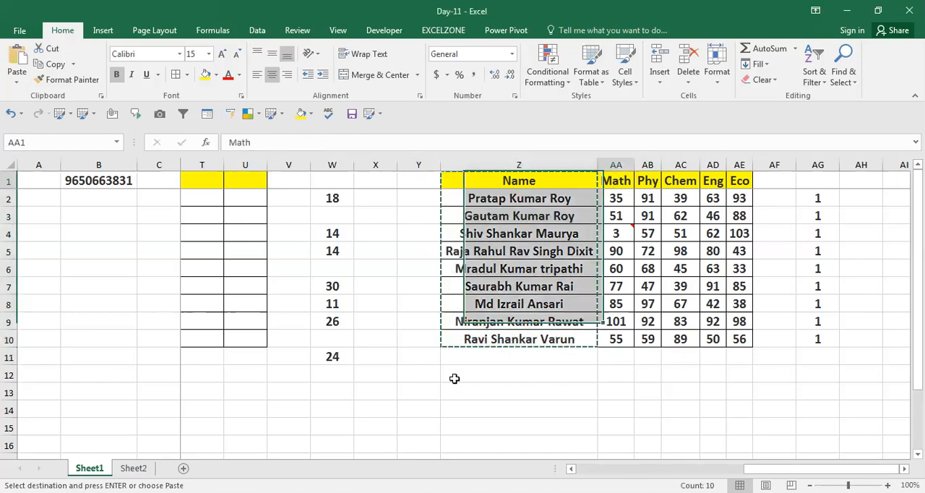
{"action": "key", "text": "Right"}
{"action": "key", "text": "Right"}
{"action": "key", "text": "Right"}
{"action": "key", "text": "Right"}
{"action": "key", "text": "Right"}
{"action": "key", "text": "Right"}
{"action": "key", "text": "Right"}
{"action": "key", "text": "Right"}
{"action": "key", "text": "Right"}
{"action": "key", "text": "Right"}
{"action": "key", "text": "Right"}
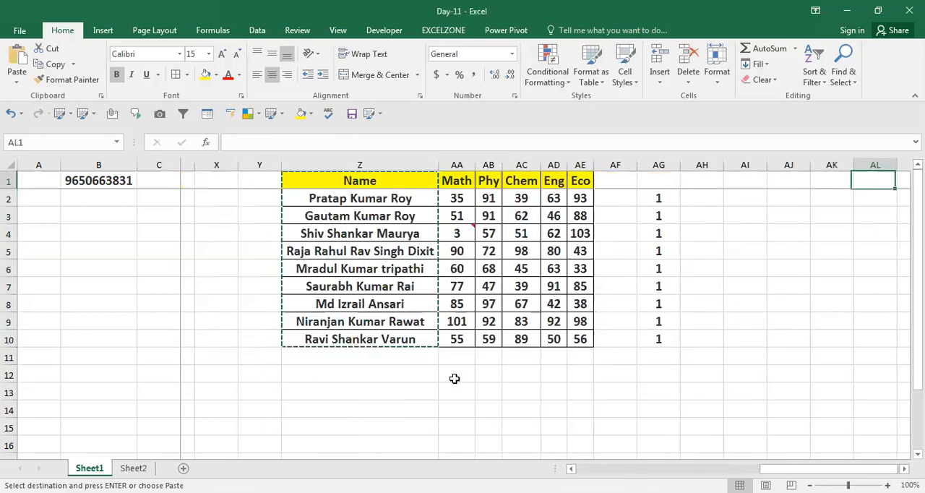
{"action": "key", "text": "Right"}
{"action": "key", "text": "Right"}
{"action": "key", "text": "Right"}
{"action": "key", "text": "Right"}
{"action": "key", "text": "Left"}
{"action": "key", "text": "Left"}
{"action": "key", "text": "Left"}
{"action": "key", "text": "Down"}
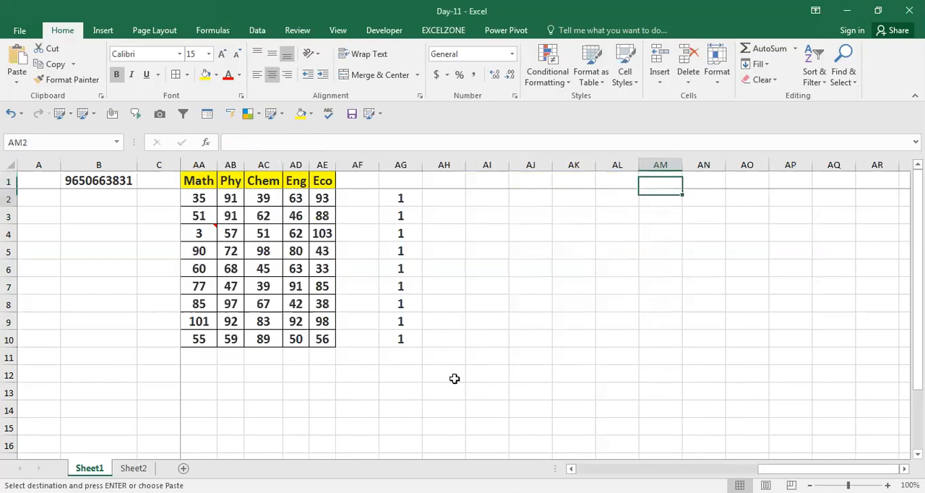
{"action": "key", "text": "Down"}
{"action": "key", "text": "Down"}
{"action": "key", "text": "ctrl+alt+v"}
{"action": "left_click", "coordinate": [411, 347]}
{"action": "left_click", "coordinate": [445, 372]}
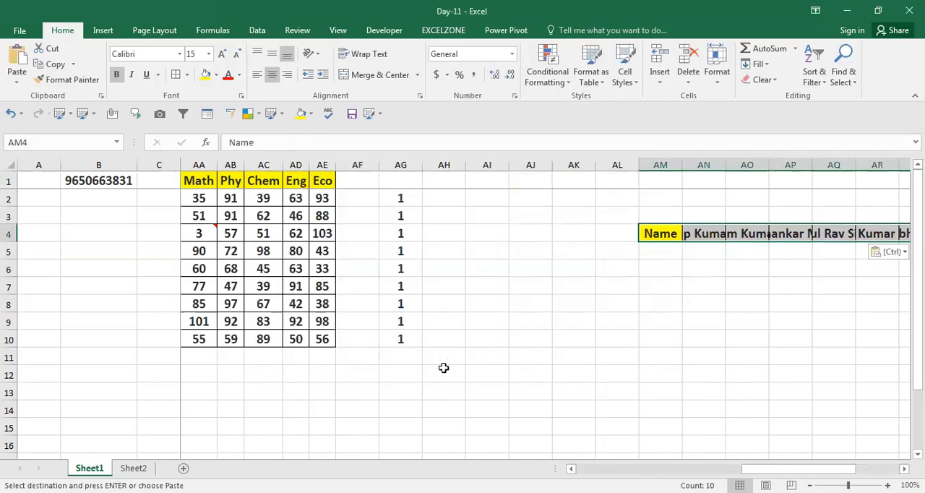
Step: AutoFit the widths of columns AM to AV to the transposed names in row 4
{"action": "key", "text": "Right"}
{"action": "key", "text": "Right"}
{"action": "key", "text": "Right"}
{"action": "key", "text": "Right"}
{"action": "key", "text": "Right"}
{"action": "key", "text": "Right"}
{"action": "key", "text": "Right"}
{"action": "key", "text": "Right"}
{"action": "key", "text": "Right"}
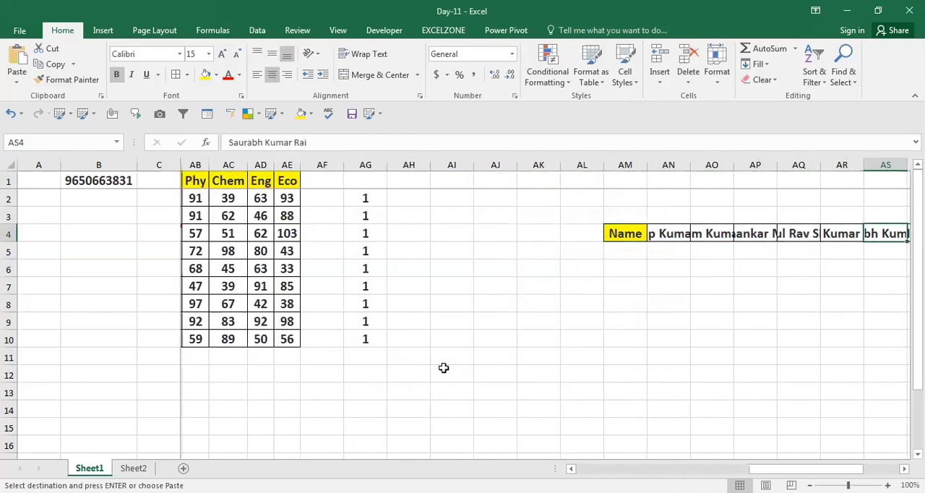
{"action": "key", "text": "Left"}
{"action": "key", "text": "Left"}
{"action": "key", "text": "Left"}
{"action": "key", "text": "Left"}
{"action": "key", "text": "Left"}
{"action": "key", "text": "Left"}
{"action": "key", "text": "Left"}
{"action": "key", "text": "Left"}
{"action": "key", "text": "Left"}
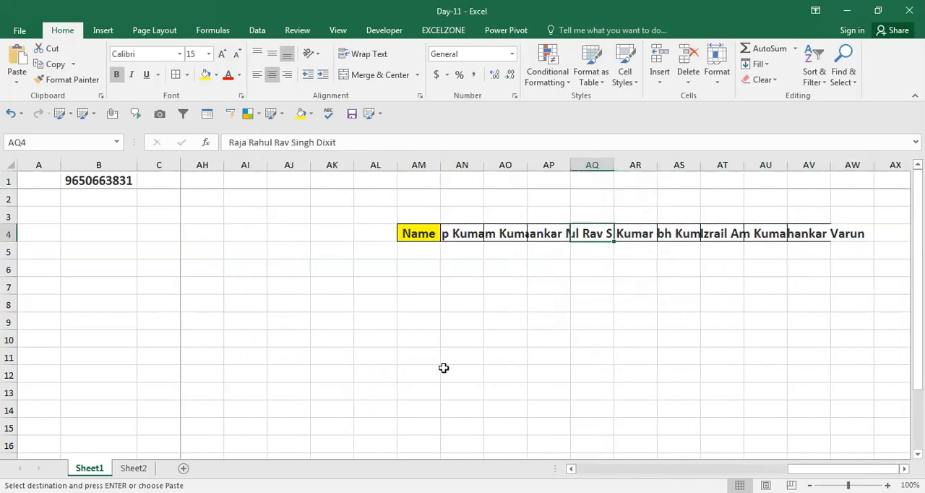
{"action": "key", "text": "ctrl+shift+Right"}
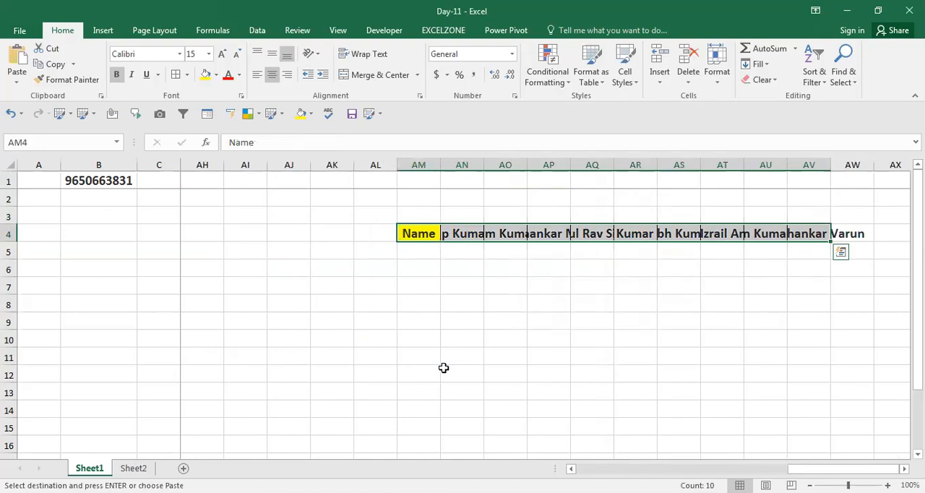
{"action": "key", "text": "alt+h"}
{"action": "key", "text": "o"}
{"action": "key", "text": "i"}
Step: Delete the three empty columns AI to AK between the column of 1s and the transposed names
{"action": "key", "text": "Left"}
{"action": "key", "text": "Left"}
{"action": "key", "text": "Left"}
{"action": "key", "text": "Left"}
{"action": "key", "text": "Left"}
{"action": "key", "text": "Left"}
{"action": "key", "text": "Left"}
{"action": "key", "text": "Left"}
{"action": "key", "text": "Left"}
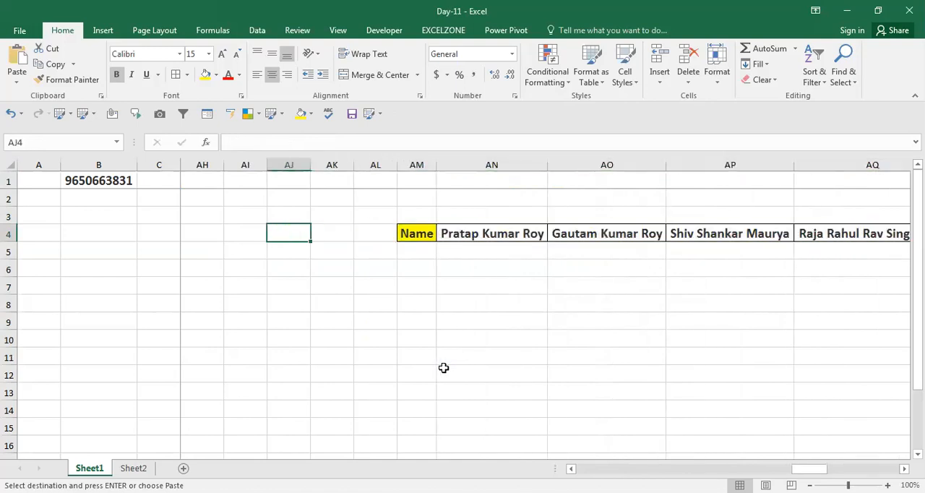
{"action": "key", "text": "Left"}
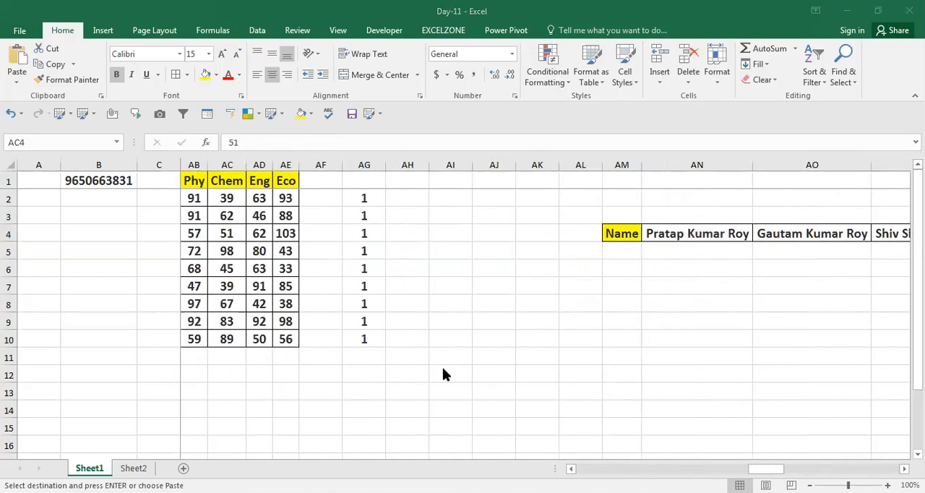
{"action": "key", "text": "Right"}
{"action": "key", "text": "Right"}
{"action": "key", "text": "Right"}
{"action": "key", "text": "Right"}
{"action": "key", "text": "Right"}
{"action": "key", "text": "Right"}
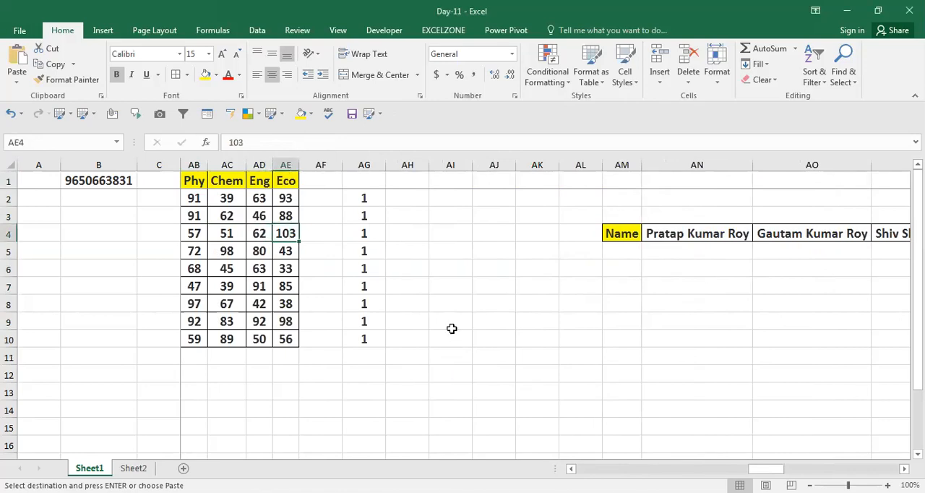
{"action": "key", "text": "ctrl+space"}
{"action": "key", "text": "shift+Right"}
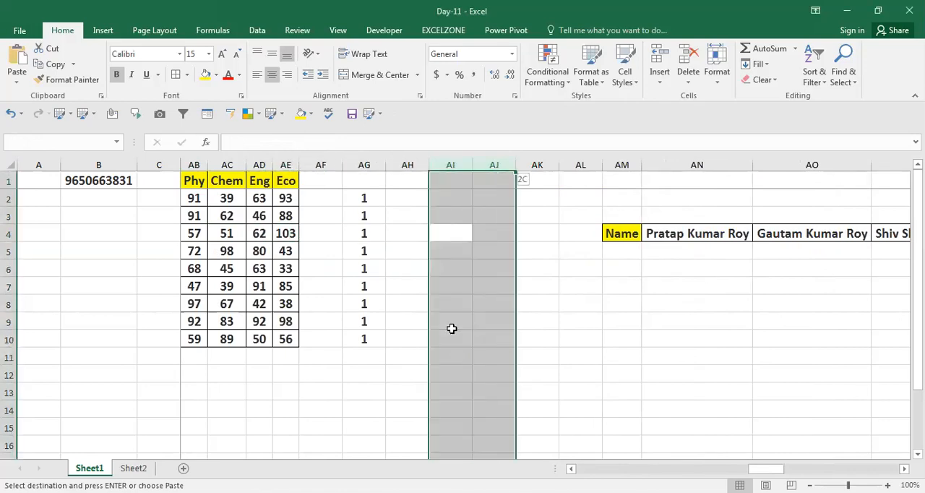
{"action": "key", "text": "shift+Right"}
{"action": "key", "text": "ctrl+minus"}
Step: Compare the vertical Name list in column Z with the transposed row of names starting at AJ4
{"action": "key", "text": "Left"}
{"action": "key", "text": "Left"}
{"action": "key", "text": "Left"}
{"action": "key", "text": "Left"}
{"action": "key", "text": "Left"}
{"action": "key", "text": "Left"}
{"action": "key", "text": "Left"}
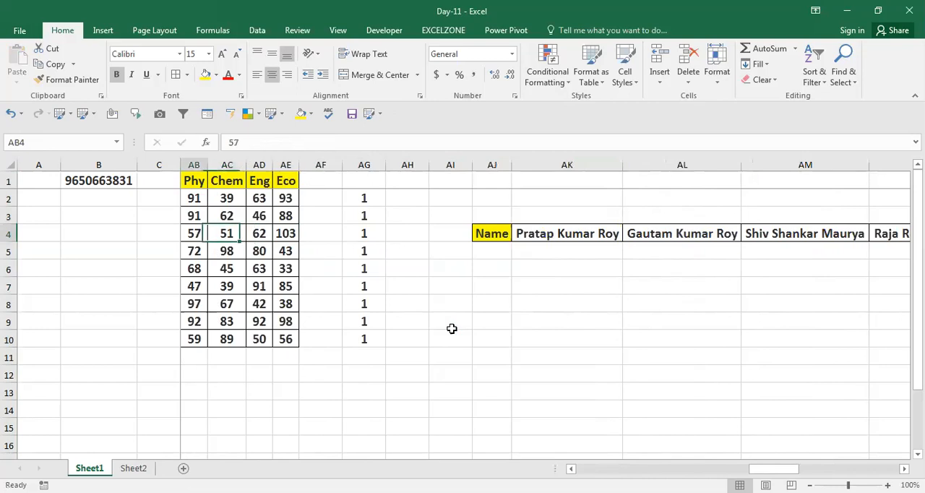
{"action": "key", "text": "Left"}
{"action": "key", "text": "Left"}
{"action": "key", "text": "Right"}
{"action": "key", "text": "Right"}
{"action": "key", "text": "Right"}
{"action": "key", "text": "Right"}
{"action": "key", "text": "Right"}
{"action": "key", "text": "Right"}
{"action": "key", "text": "Right"}
{"action": "key", "text": "Right"}
{"action": "key", "text": "Right"}
{"action": "key", "text": "Right"}
{"action": "key", "text": "Right"}
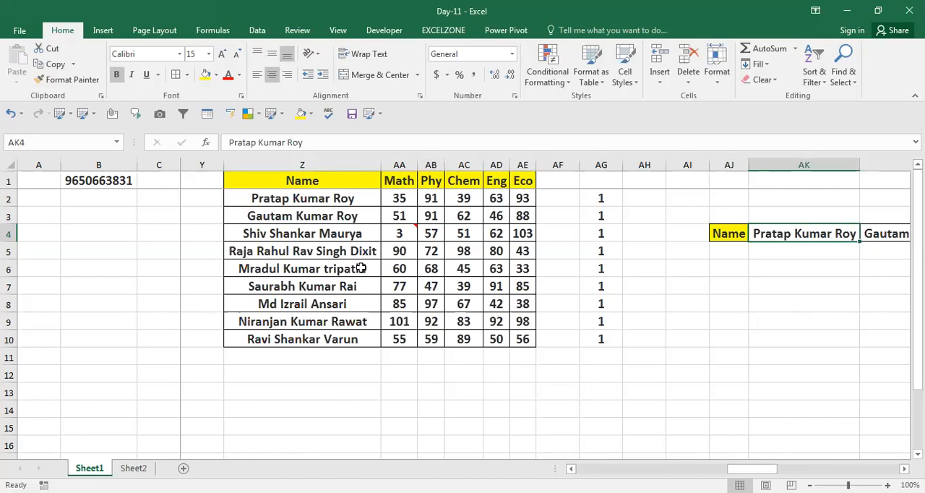
{"action": "left_click", "coordinate": [319, 252]}
{"action": "left_click", "coordinate": [763, 234]}
{"action": "left_click", "coordinate": [700, 296]}
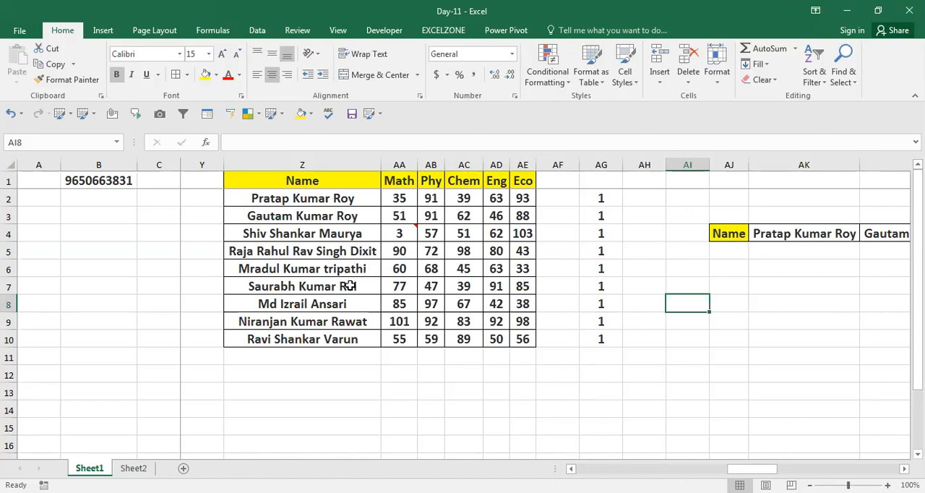
Step: View the Go To dialog and close it without going to any reference
{"action": "key", "text": "ctrl+g"}
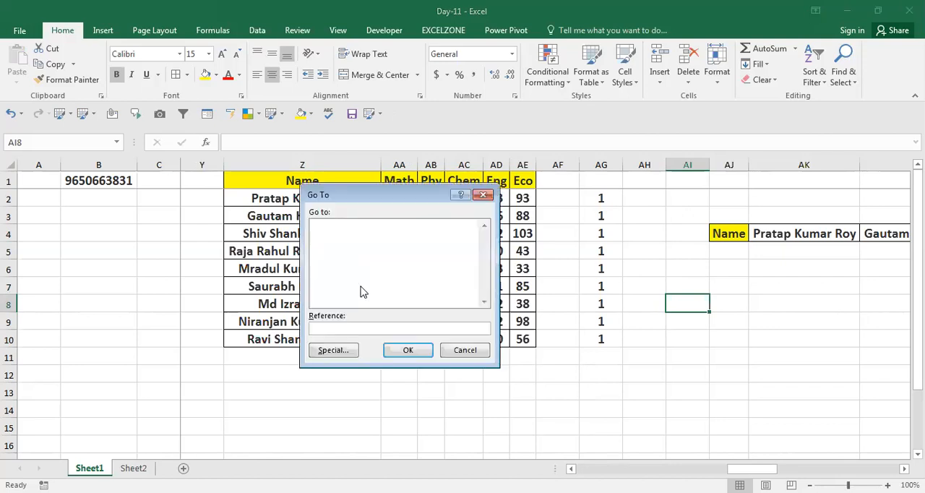
{"action": "left_click", "coordinate": [466, 350]}
{"action": "left_click", "coordinate": [431, 322]}
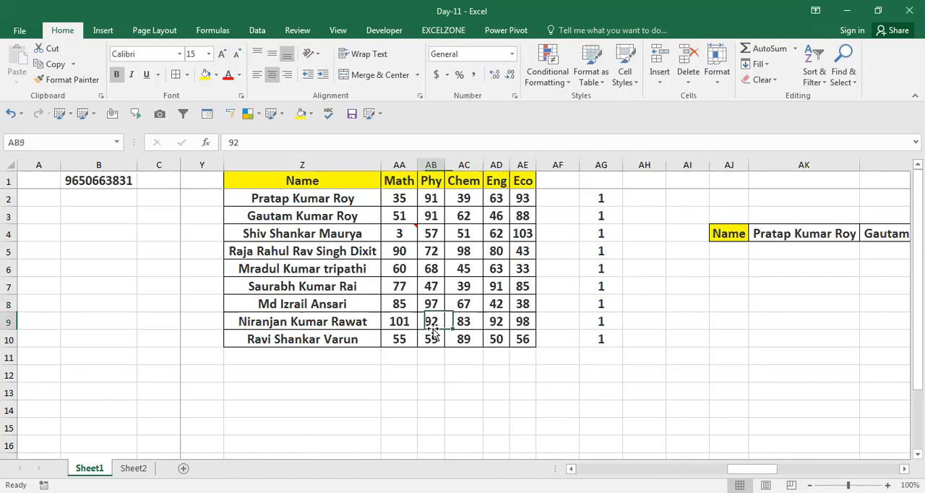
Step: Copy empty cell AD12, review the Paste Special options and close the dialog without pasting
{"action": "left_click", "coordinate": [488, 373]}
{"action": "key", "text": "ctrl+c"}
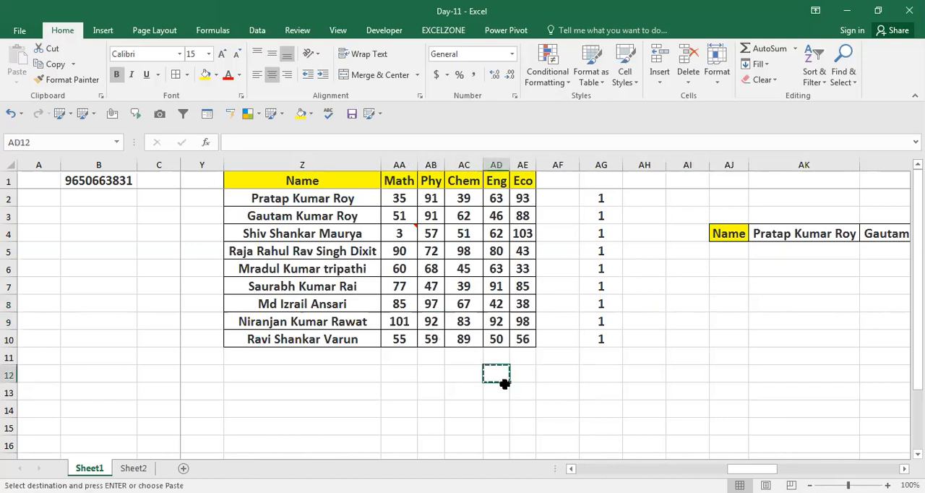
{"action": "key", "text": "ctrl+alt+v"}
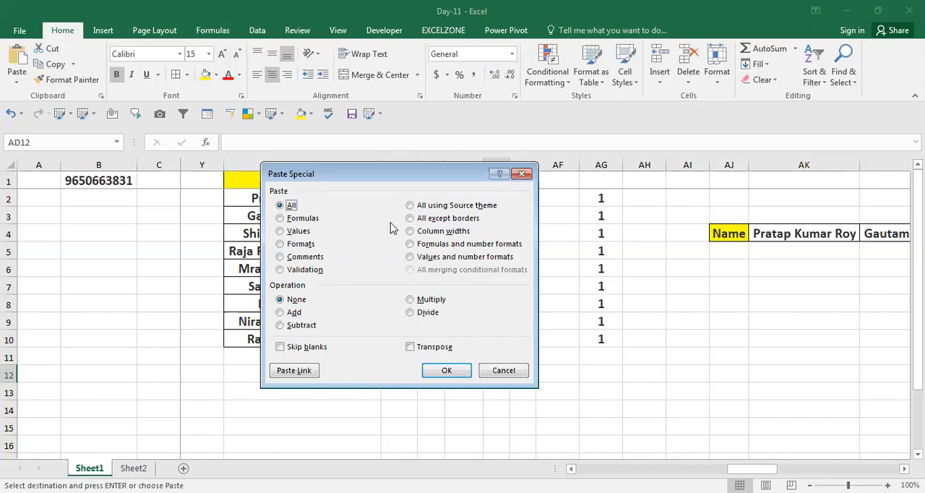
{"action": "left_click", "coordinate": [767, 6]}
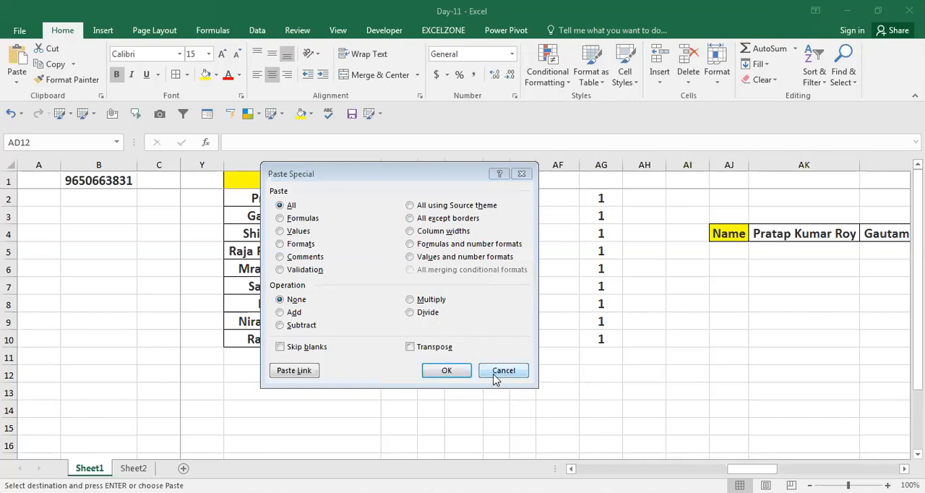
{"action": "key", "text": "Escape"}
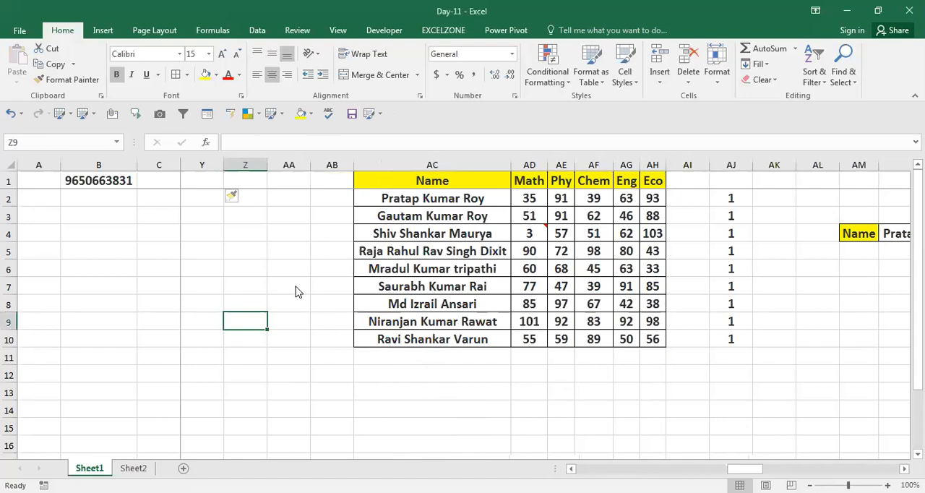
Step: Look at the empty Go To dialog and the Name Box, leaving both without entering a reference
{"action": "key", "text": "ctrl+g"}
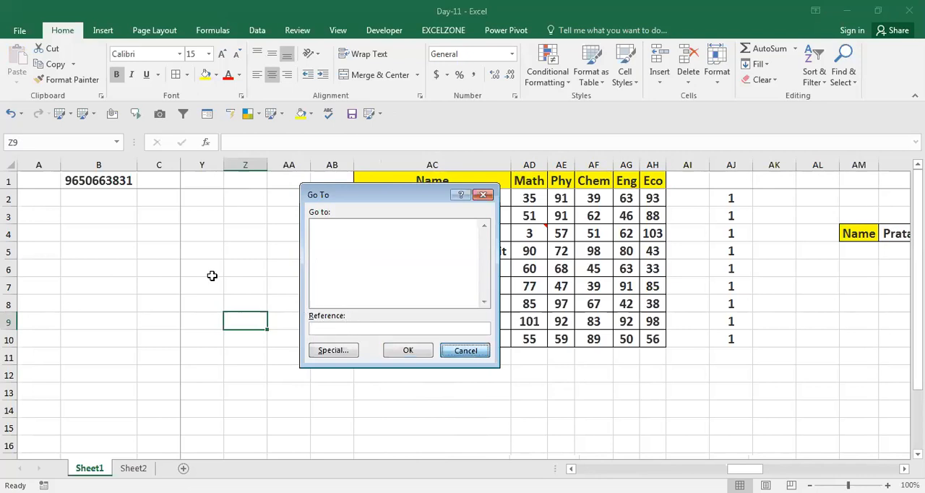
{"action": "key", "text": "Escape"}
{"action": "left_click", "coordinate": [59, 143]}
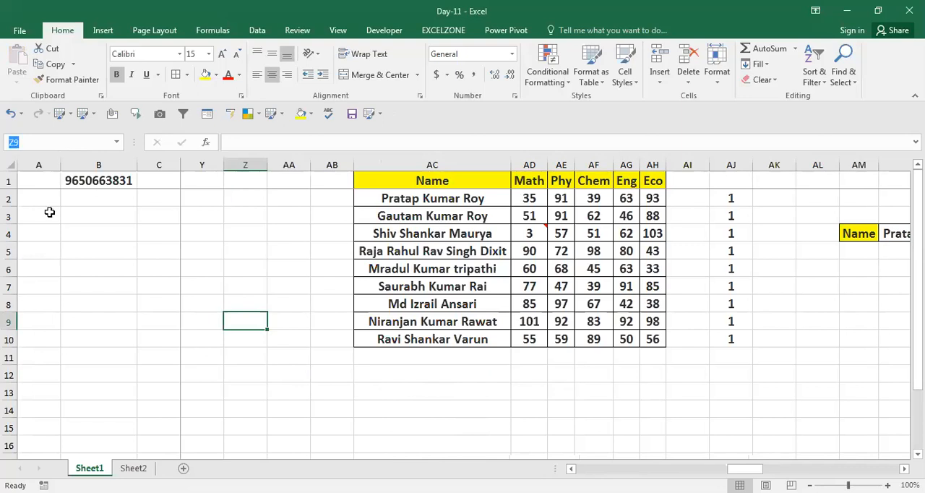
{"action": "left_click", "coordinate": [63, 324]}
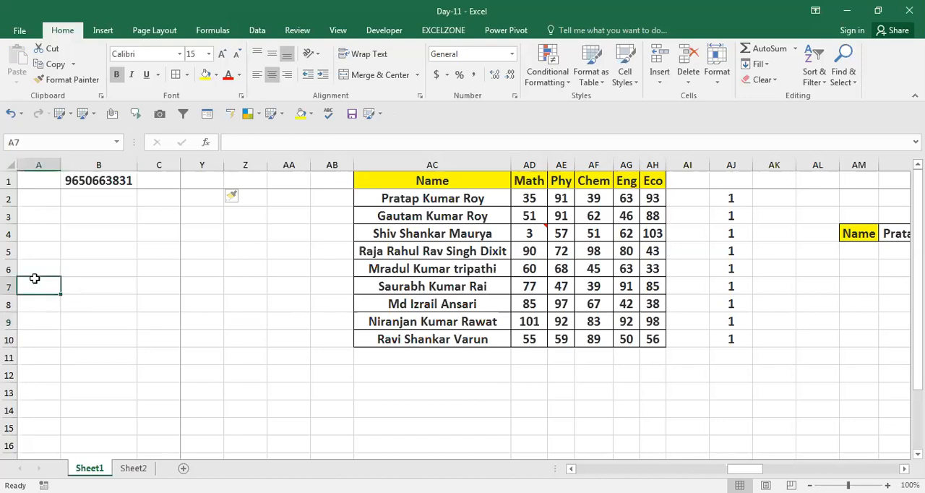
Step: Jump from near the start of column A to its last row, A1048576, and back up to the data
{"action": "key", "text": "ctrl+Home"}
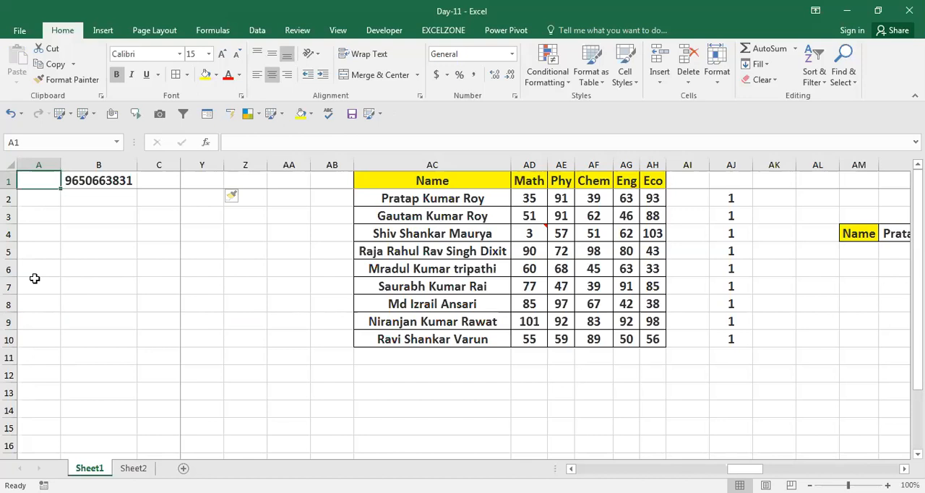
{"action": "key", "text": "Down"}
{"action": "key", "text": "Down"}
{"action": "key", "text": "Down"}
{"action": "key", "text": "Down"}
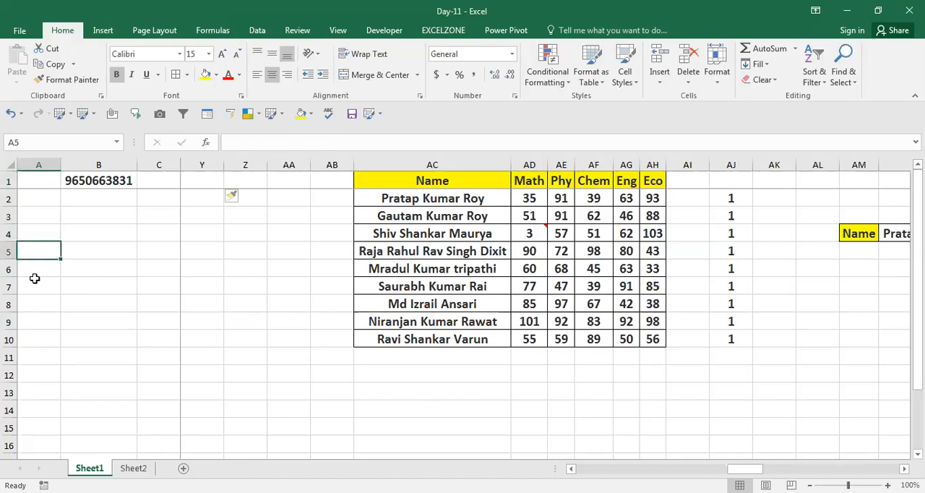
{"action": "key", "text": "ctrl+Down"}
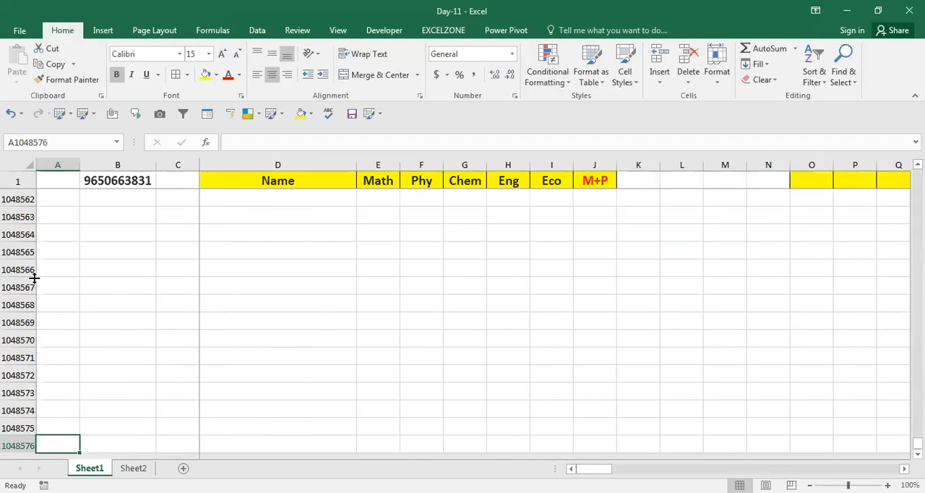
{"action": "key", "text": "ctrl+Up"}
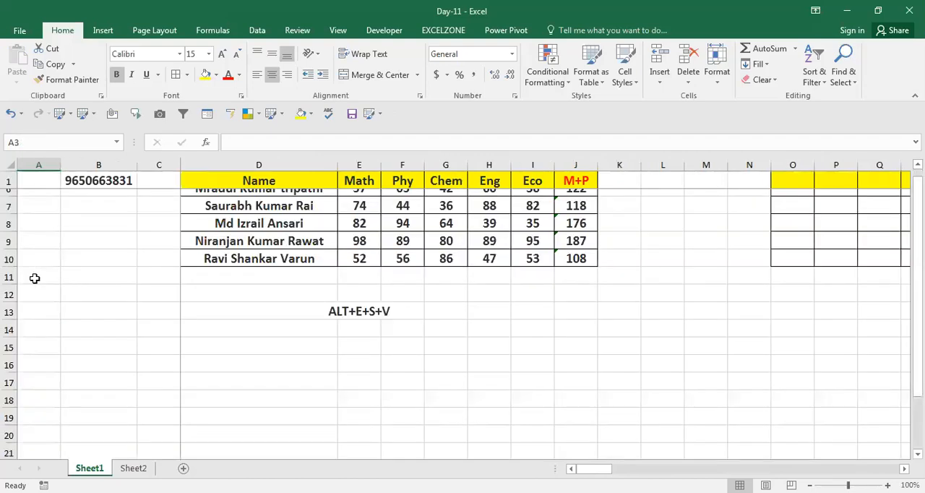
Step: Enter gg in cell A8
{"action": "key", "text": "Down"}
{"action": "key", "text": "Down"}
{"action": "key", "text": "Down"}
{"action": "key", "text": "Down"}
{"action": "type", "text": "gg"}
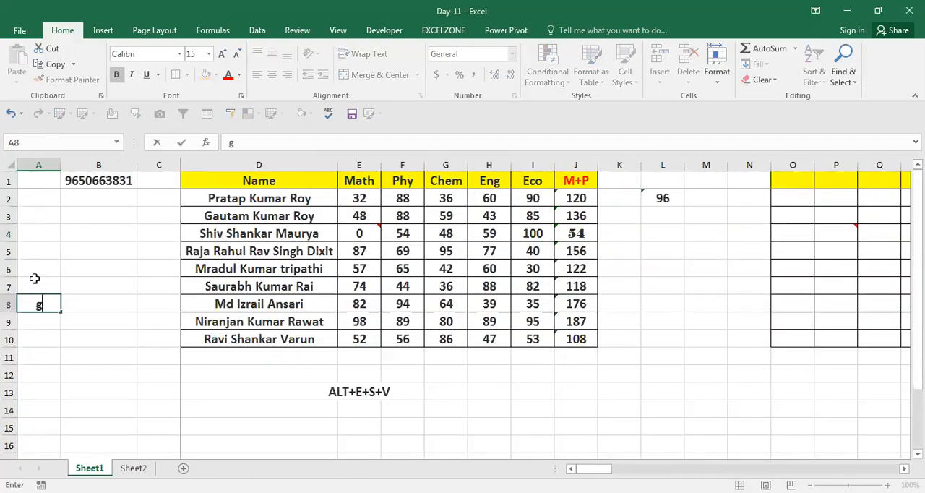
{"action": "key", "text": "Return"}
Step: Jump from A1 down to the filled cell A8 and clear its gg text
{"action": "key", "text": "Up"}
{"action": "key", "text": "Up"}
{"action": "key", "text": "Up"}
{"action": "key", "text": "Up"}
{"action": "key", "text": "Up"}
{"action": "key", "text": "Up"}
{"action": "key", "text": "Up"}
{"action": "key", "text": "Up"}
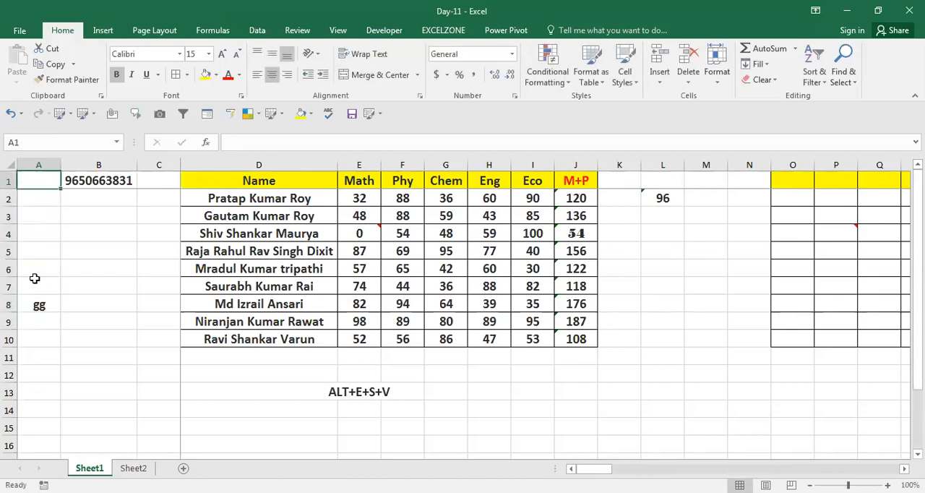
{"action": "key", "text": "ctrl+Down"}
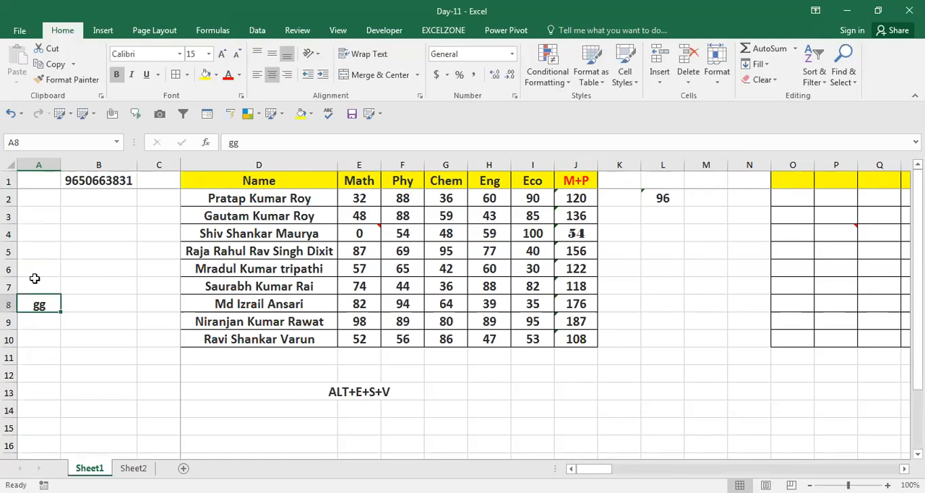
{"action": "key", "text": "Delete"}
{"action": "key", "text": "Down"}
{"action": "key", "text": "Down"}
{"action": "key", "text": "Down"}
{"action": "key", "text": "Down"}
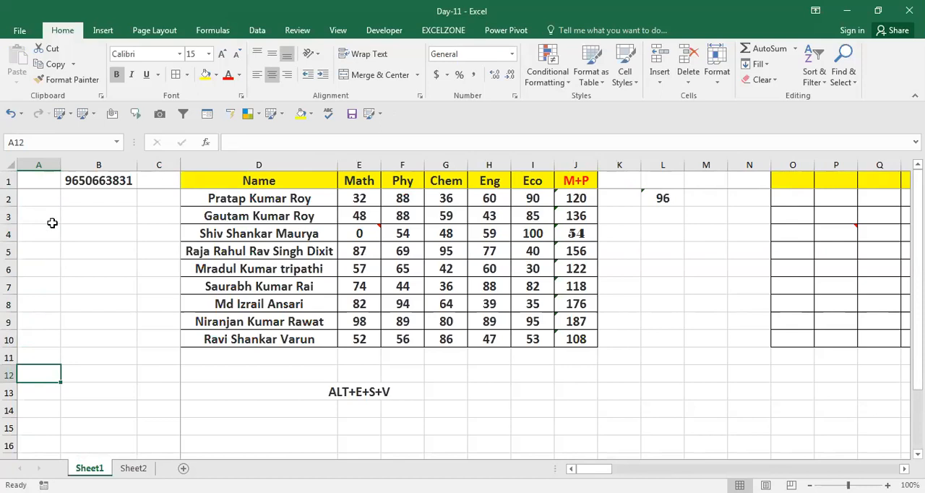
Step: Go straight to cell A100 by entering its address in the Name Box
{"action": "left_click", "coordinate": [51, 148]}
{"action": "type", "text": "a100"}
{"action": "key", "text": "Return"}
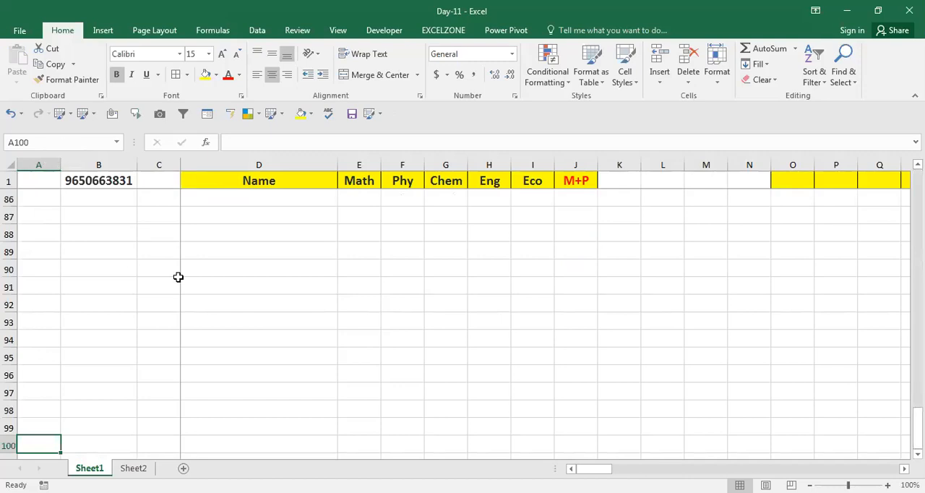
Step: Move up column D to D72 and use the Go To dialog to reach cell A50
{"action": "left_click", "coordinate": [237, 268]}
{"action": "key", "text": "Up"}
{"action": "key", "text": "Up"}
{"action": "key", "text": "Up"}
{"action": "key", "text": "Up"}
{"action": "key", "text": "Up"}
{"action": "key", "text": "Up"}
{"action": "key", "text": "Up"}
{"action": "key", "text": "Up"}
{"action": "key", "text": "Up"}
{"action": "key", "text": "Up"}
{"action": "key", "text": "Up"}
{"action": "key", "text": "Up"}
{"action": "key", "text": "Up"}
{"action": "key", "text": "Up"}
{"action": "key", "text": "Up"}
{"action": "key", "text": "Up"}
{"action": "key", "text": "Up"}
{"action": "key", "text": "Up"}
{"action": "key", "text": "Up"}
{"action": "key", "text": "Up"}
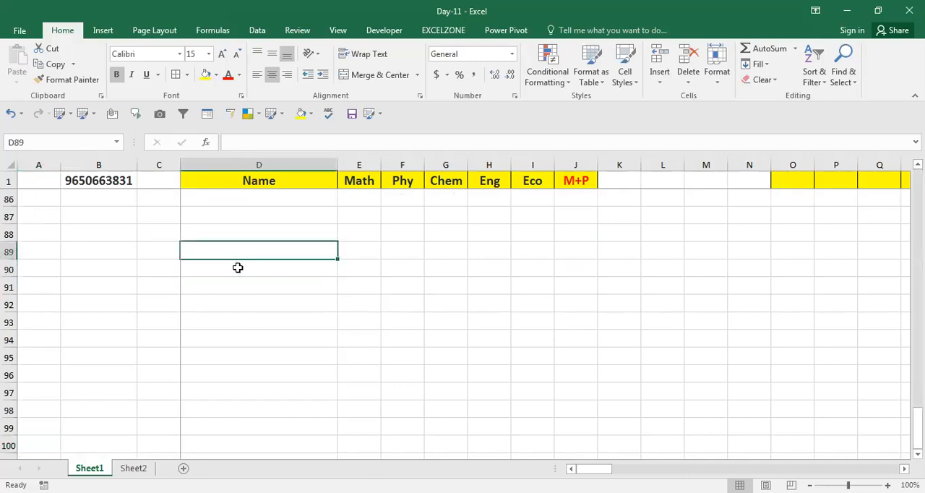
{"action": "key", "text": "Down"}
{"action": "key", "text": "Down"}
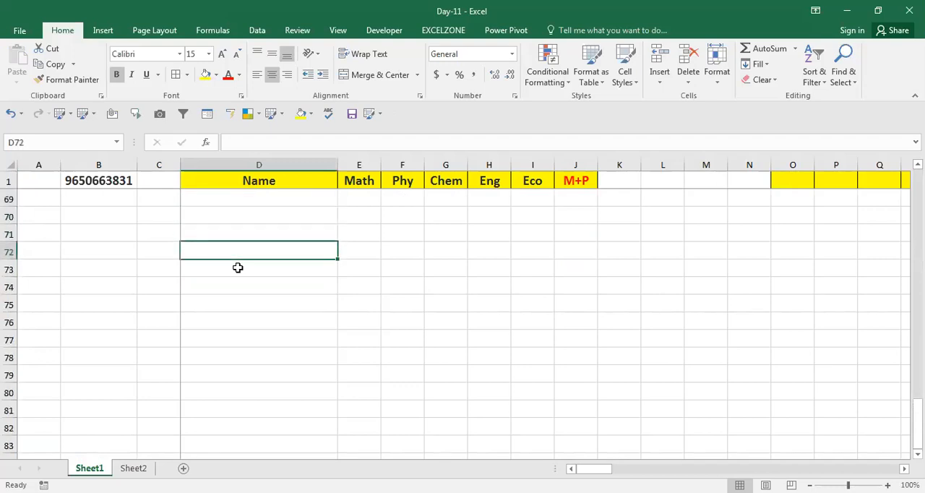
{"action": "key", "text": "F5"}
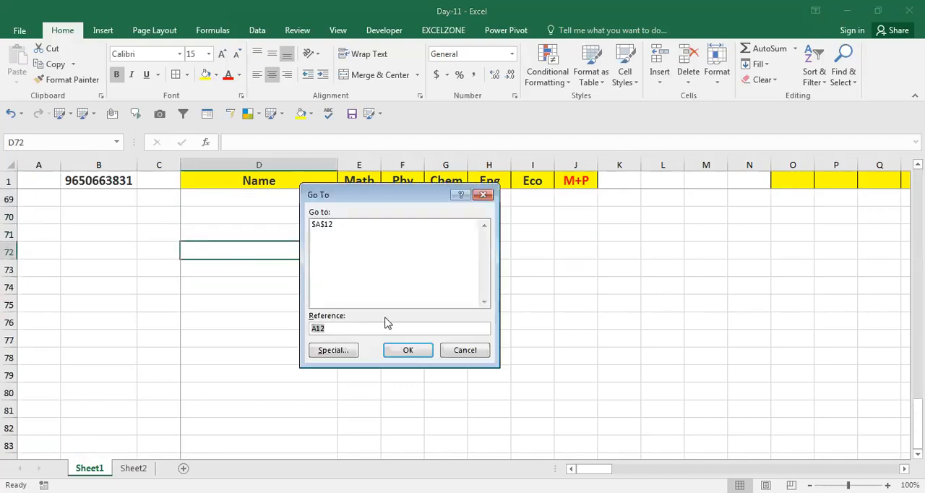
{"action": "type", "text": "a50"}
{"action": "left_click", "coordinate": [391, 351]}
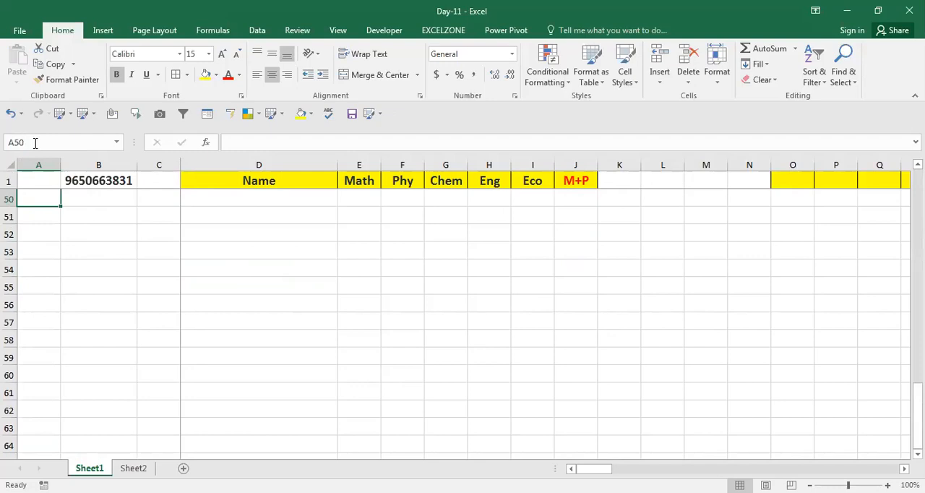
Step: From cell D57, use Go To's recent references to return to $D$72
{"action": "left_click", "coordinate": [286, 317]}
{"action": "key", "text": "F5"}
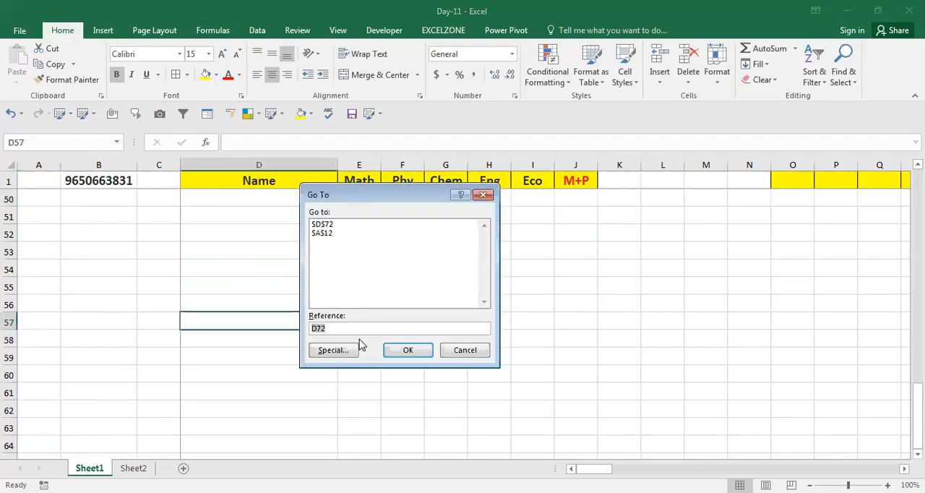
{"action": "left_click", "coordinate": [322, 225]}
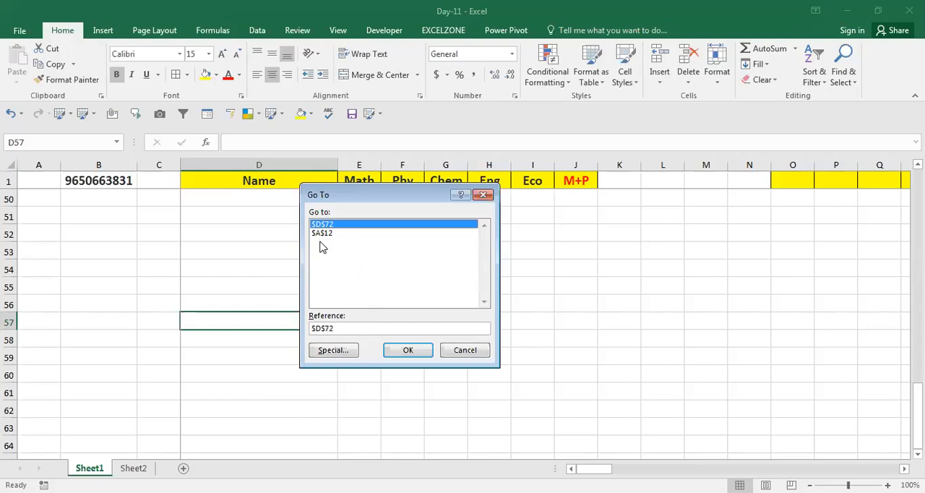
{"action": "left_click", "coordinate": [322, 234]}
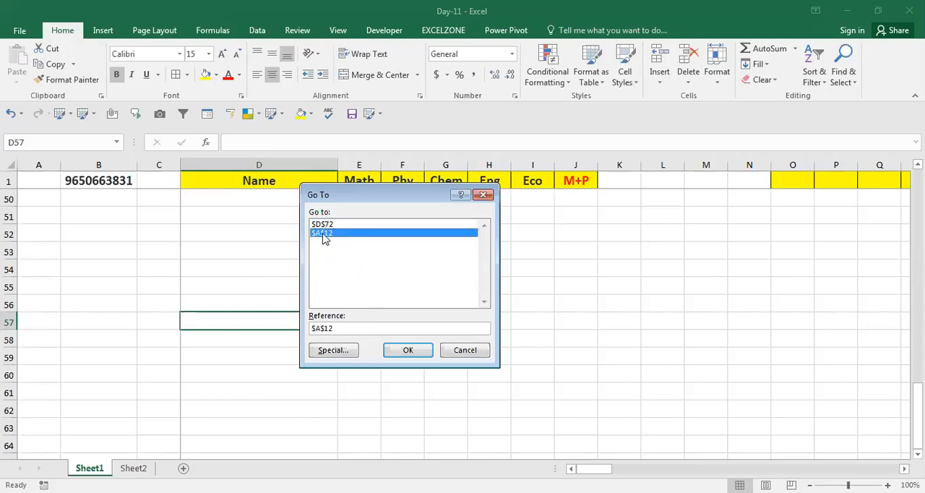
{"action": "left_click", "coordinate": [324, 225]}
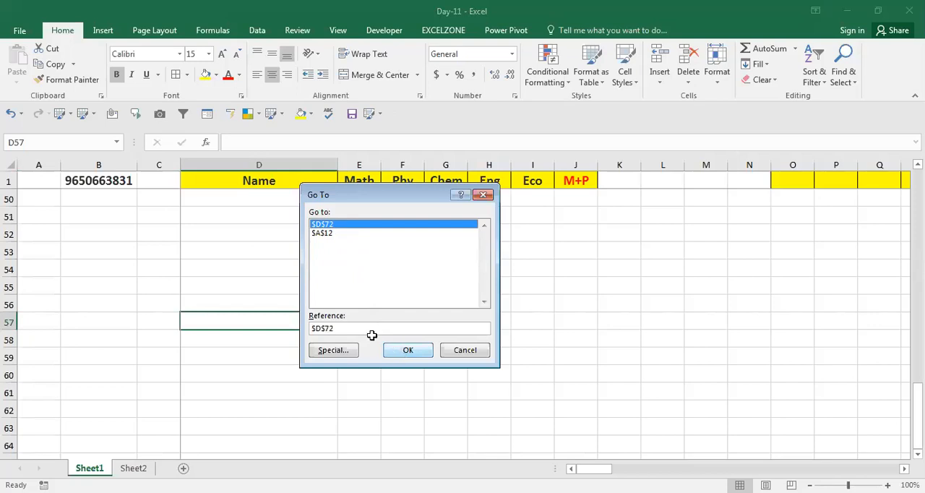
{"action": "key", "text": "Return"}
Step: From cell B63, go straight to cell W20 by entering its address in the Name Box
{"action": "left_click", "coordinate": [100, 286]}
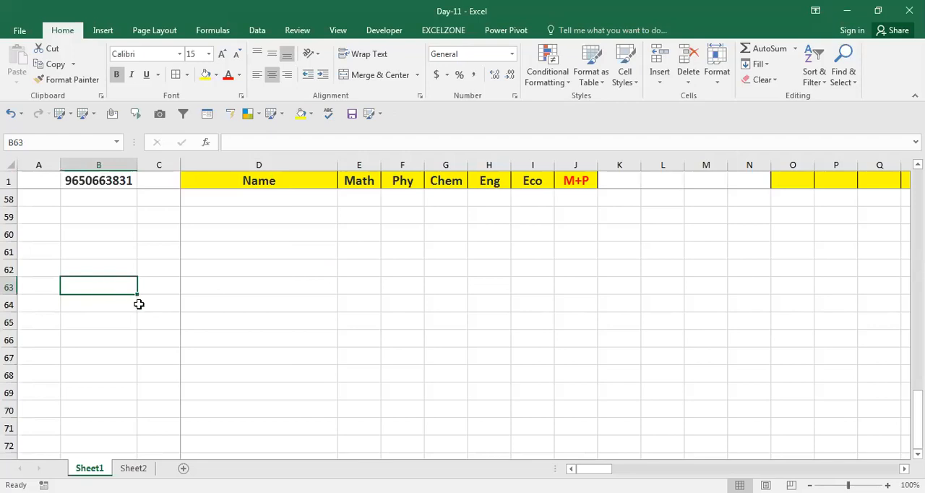
{"action": "left_click", "coordinate": [41, 146]}
{"action": "type", "text": "w2"}
{"action": "key", "text": "Return"}
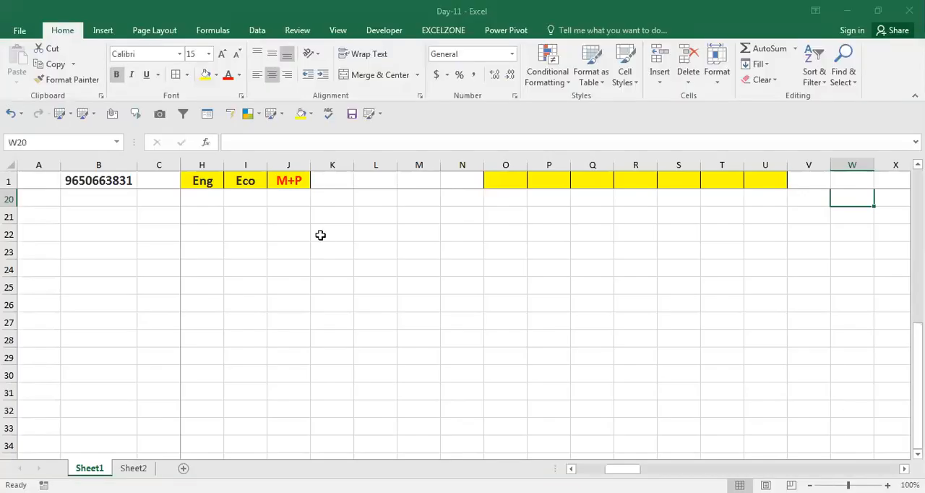
Step: From cells M24 and Q26, examine the recent references stored in Go To and cancel without jumping
{"action": "left_click", "coordinate": [417, 264]}
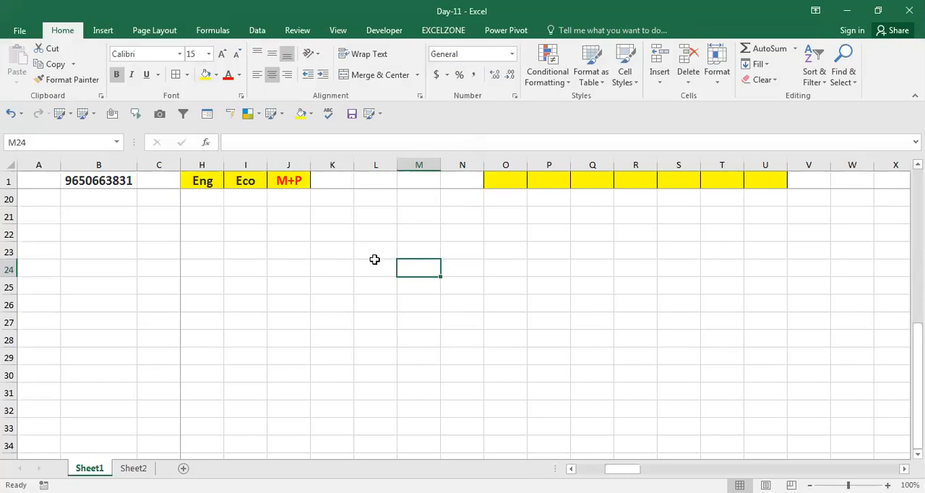
{"action": "key", "text": "ctrl+g"}
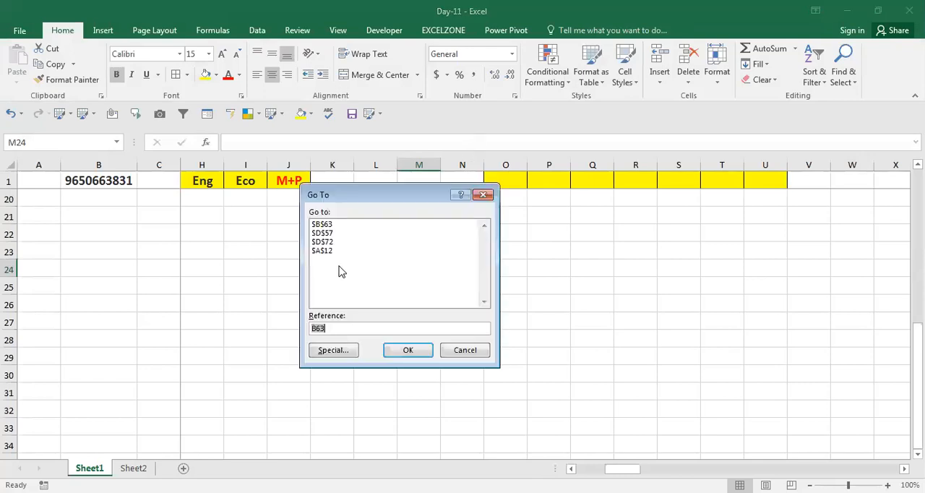
{"action": "left_click", "coordinate": [464, 352]}
{"action": "left_click", "coordinate": [610, 305]}
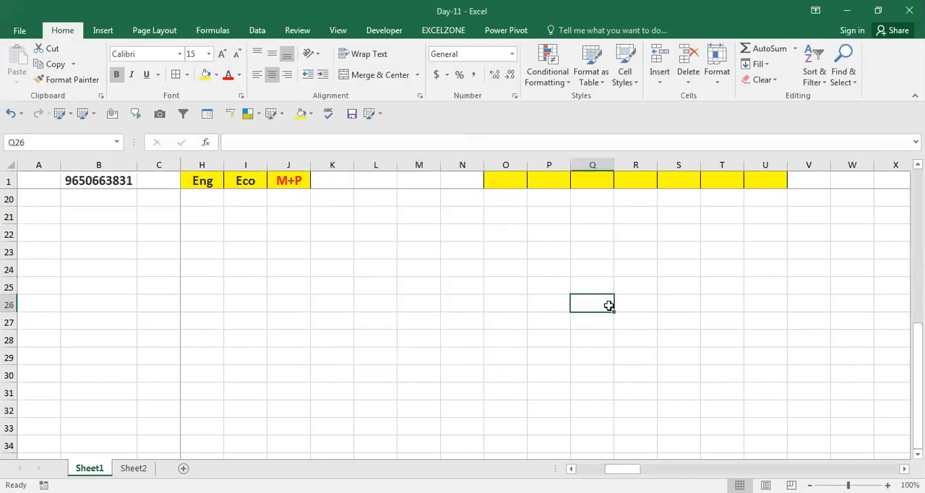
{"action": "key", "text": "ctrl+g"}
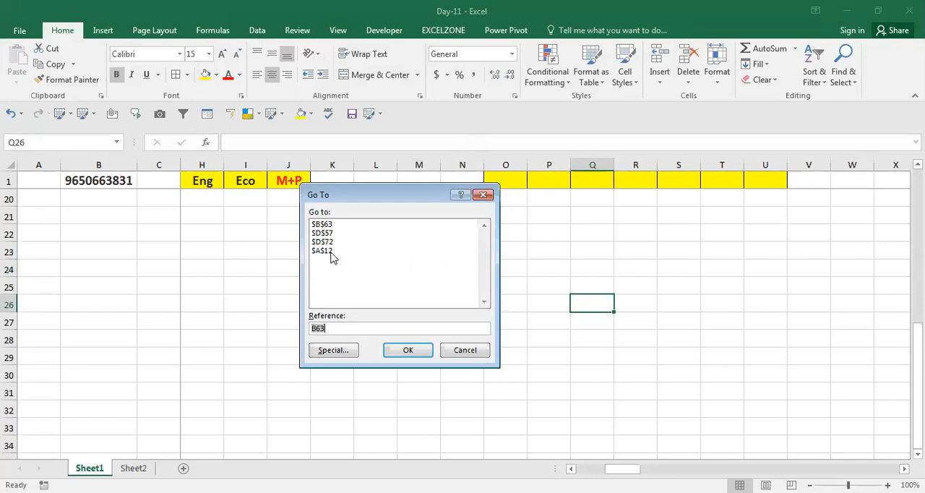
{"action": "left_click", "coordinate": [465, 350]}
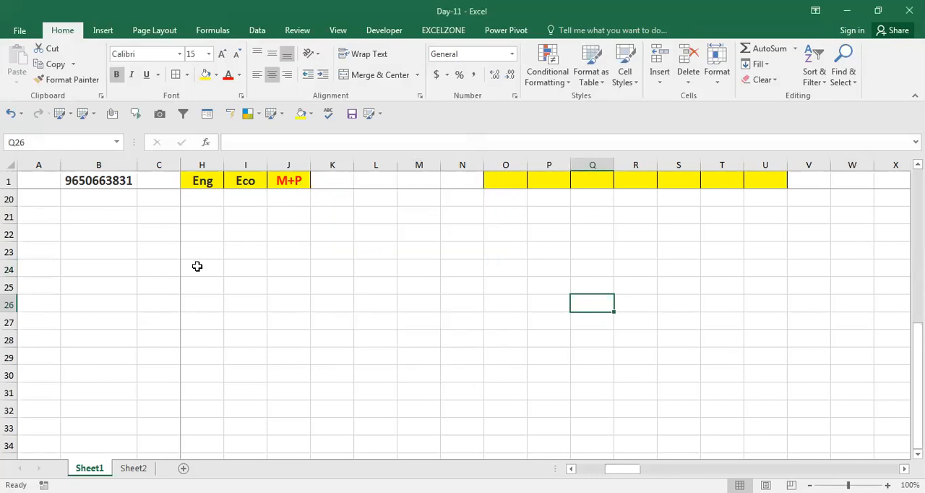
Step: Use Go To's recent references to return from Q26 to $B$63
{"action": "key", "text": "ctrl+g"}
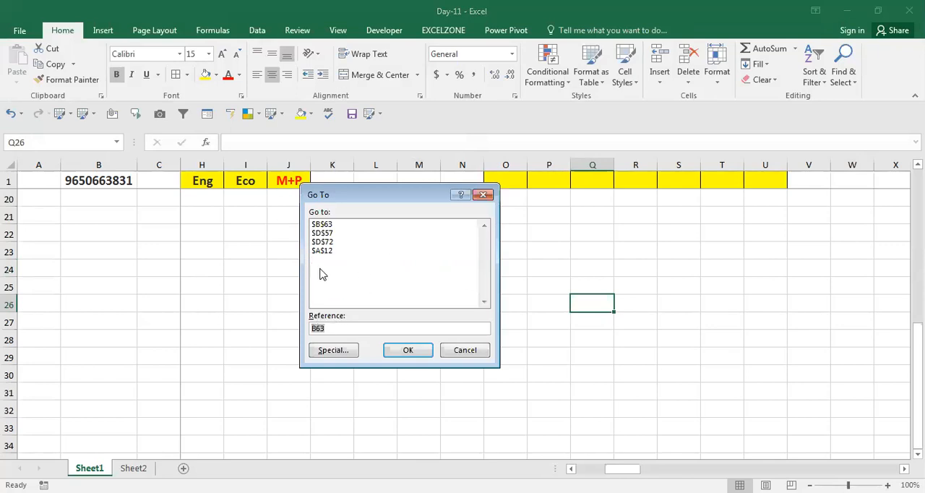
{"action": "left_click", "coordinate": [330, 225]}
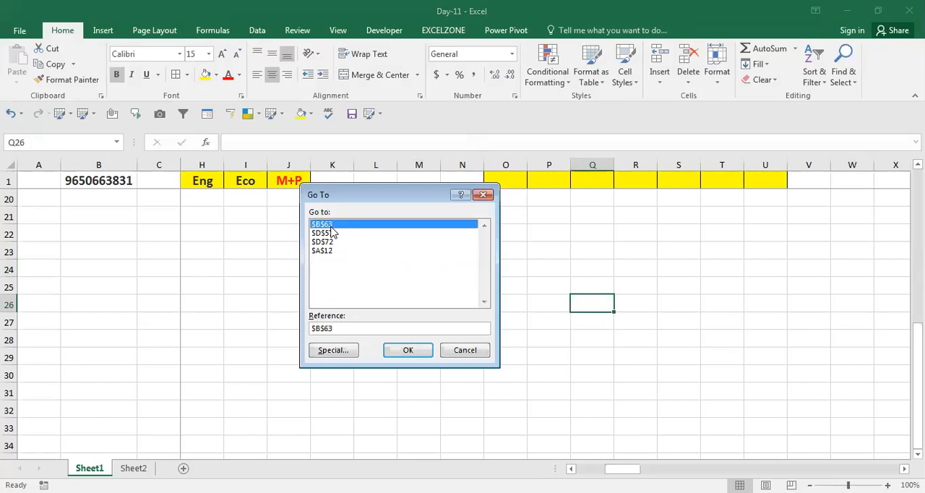
{"action": "left_click", "coordinate": [411, 354]}
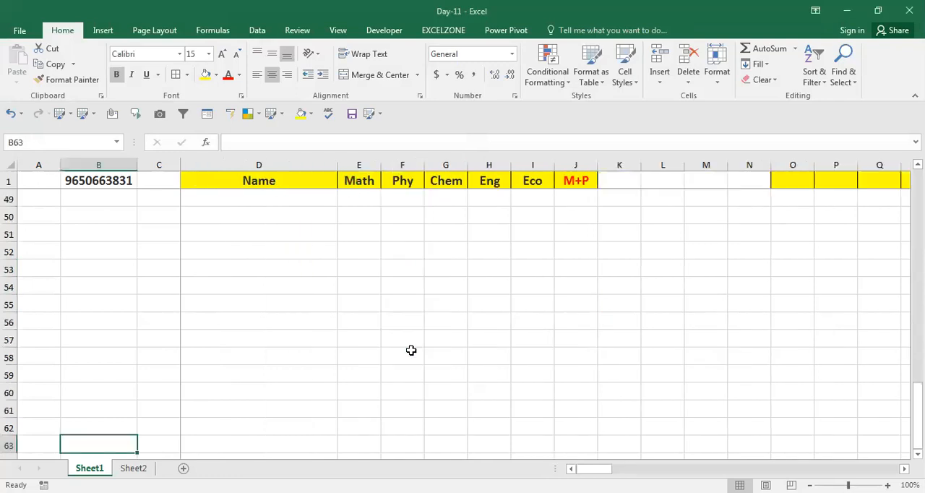
Step: From cell B63, open Go To Special and examine the Constants option with its Numbers, Text, Logicals and Errors filters
{"action": "key", "text": "ctrl+g"}
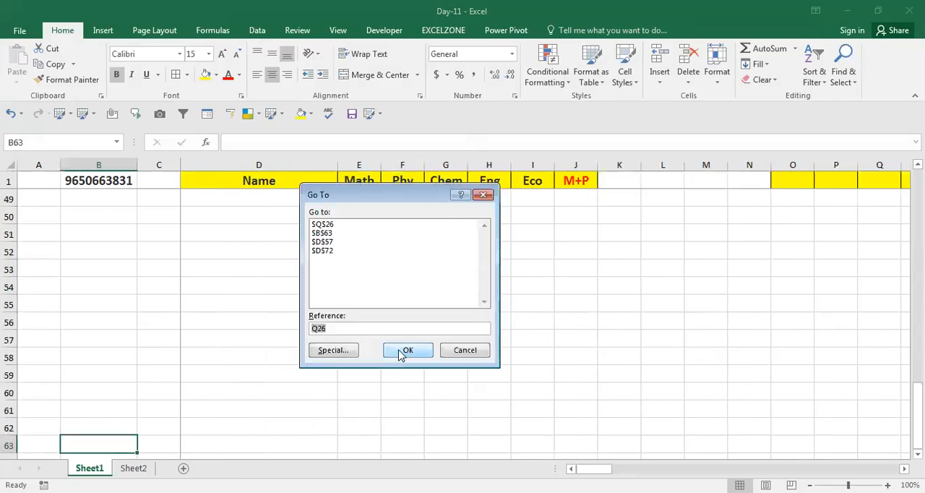
{"action": "left_click", "coordinate": [334, 351]}
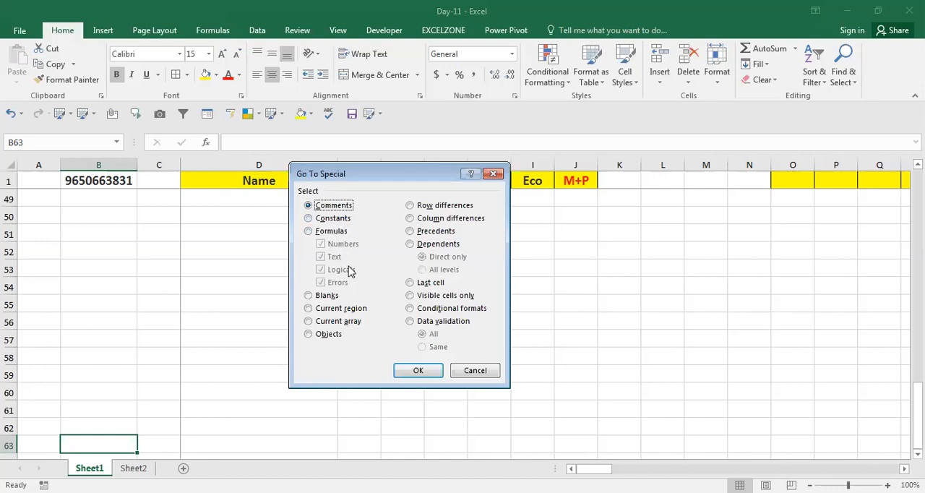
{"action": "left_click", "coordinate": [309, 218]}
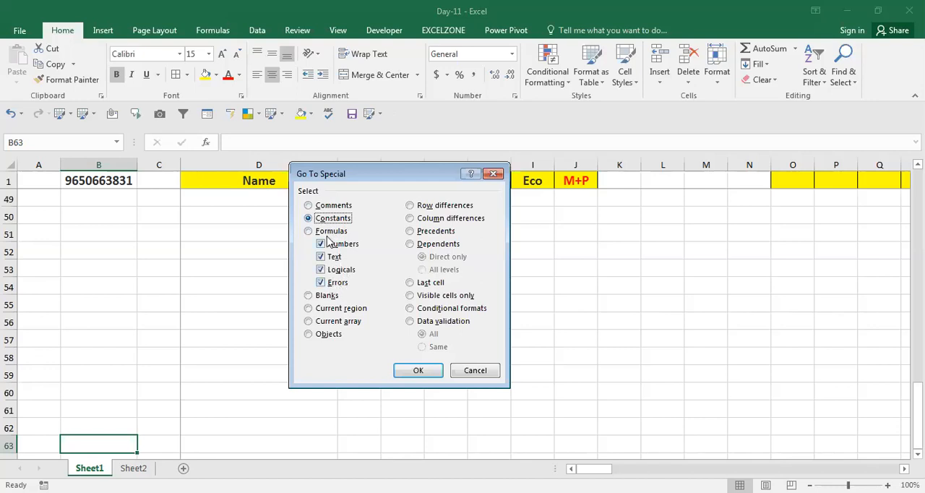
{"action": "left_click", "coordinate": [322, 283]}
{"action": "left_click", "coordinate": [321, 271]}
{"action": "left_click", "coordinate": [322, 284]}
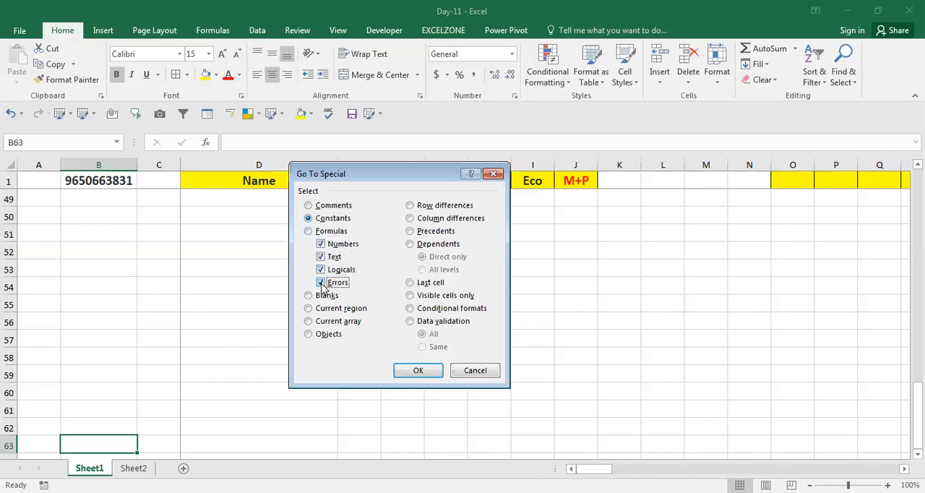
{"action": "left_click", "coordinate": [321, 256]}
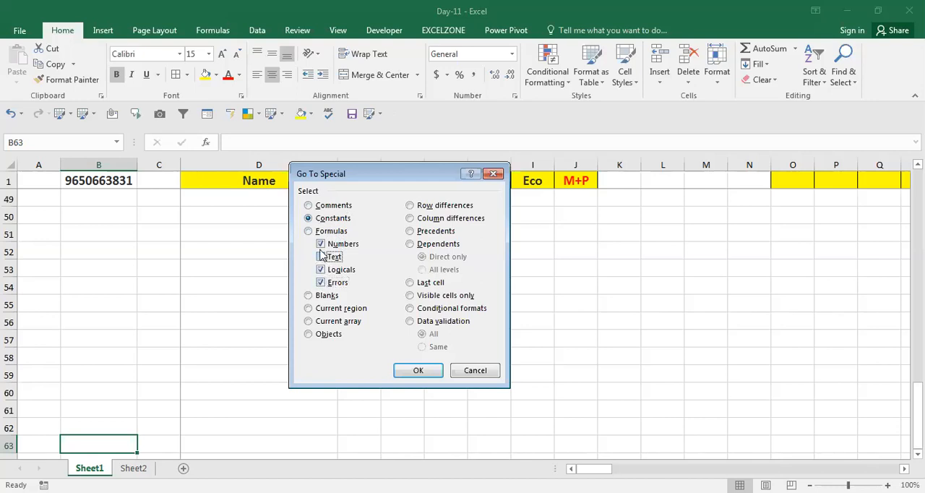
{"action": "double_click", "coordinate": [321, 245]}
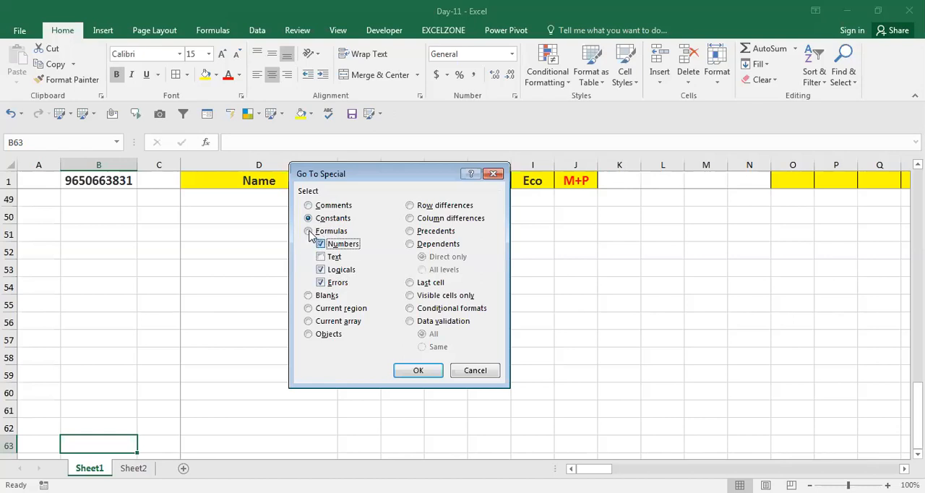
Step: Examine the Formulas option in Go To Special, and try to select the current array from cell B63
{"action": "key", "text": "f"}
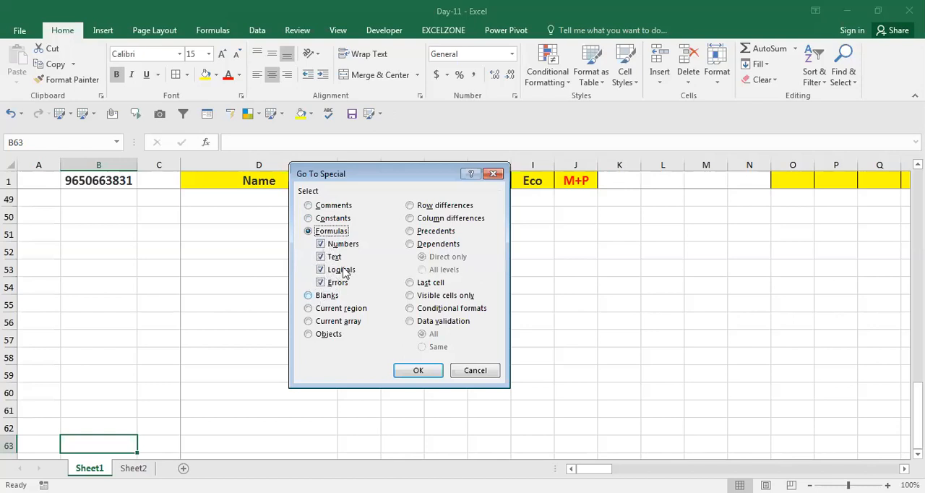
{"action": "left_click", "coordinate": [308, 321]}
{"action": "key", "text": "Return"}
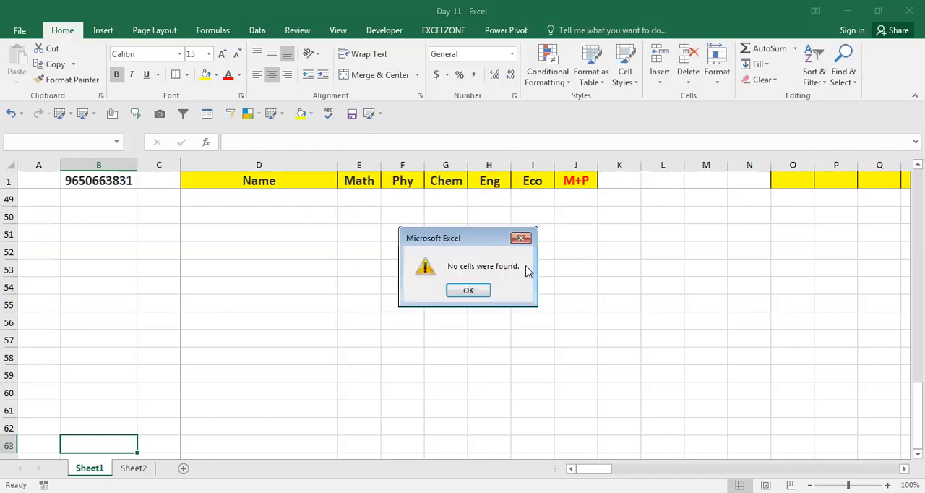
{"action": "left_click", "coordinate": [520, 238]}
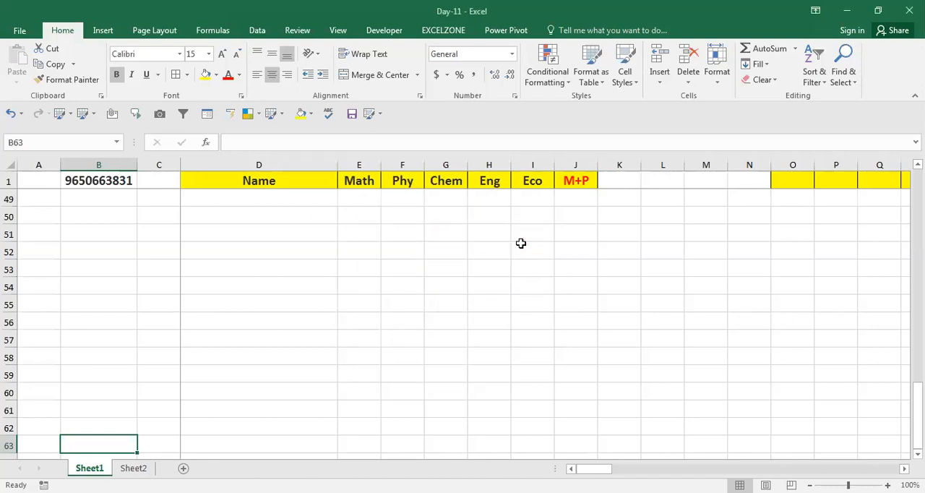
Step: Reopen Go To Special and examine the Row differences, Column differences and Precedents options
{"action": "key", "text": "ctrl+g"}
{"action": "left_click", "coordinate": [334, 351]}
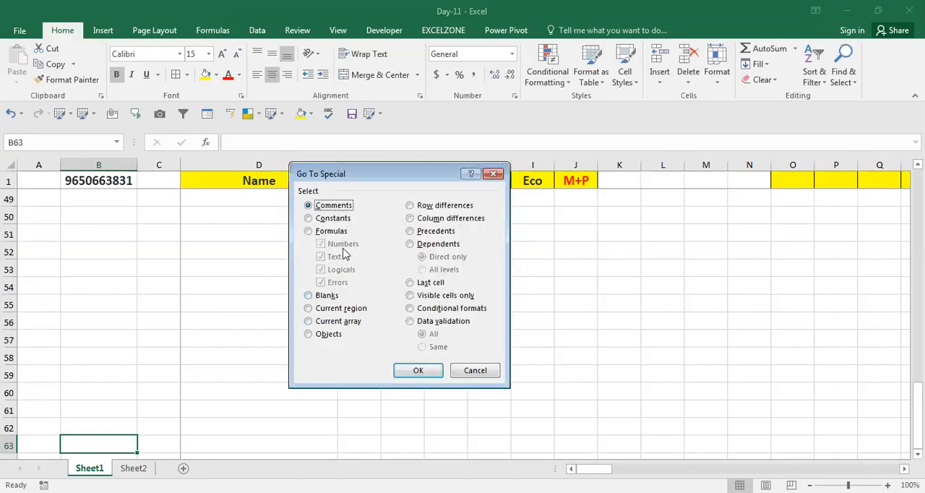
{"action": "left_click", "coordinate": [409, 206]}
{"action": "left_click", "coordinate": [410, 218]}
{"action": "left_click", "coordinate": [410, 231]}
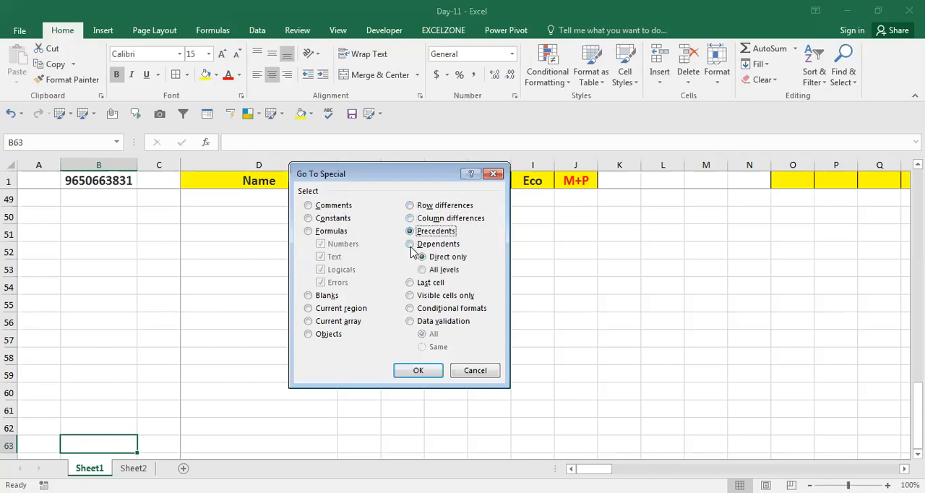
{"action": "left_click", "coordinate": [410, 206]}
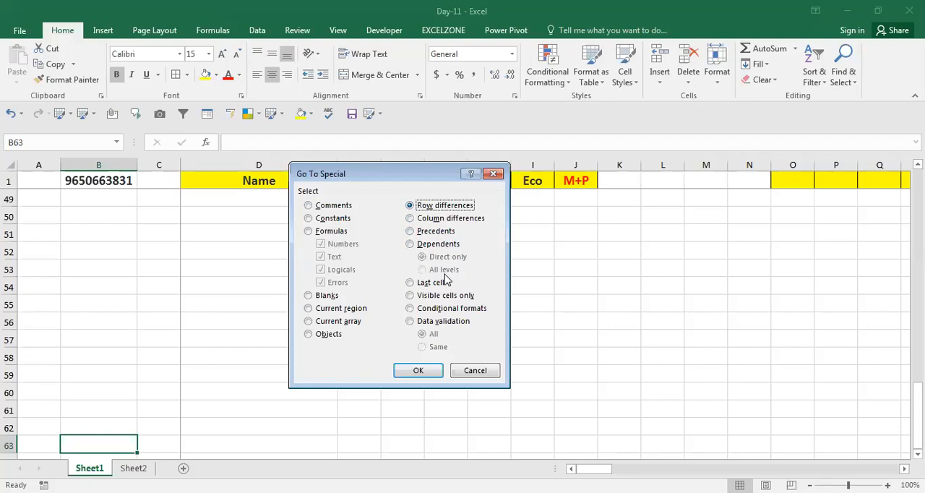
{"action": "left_click", "coordinate": [427, 219]}
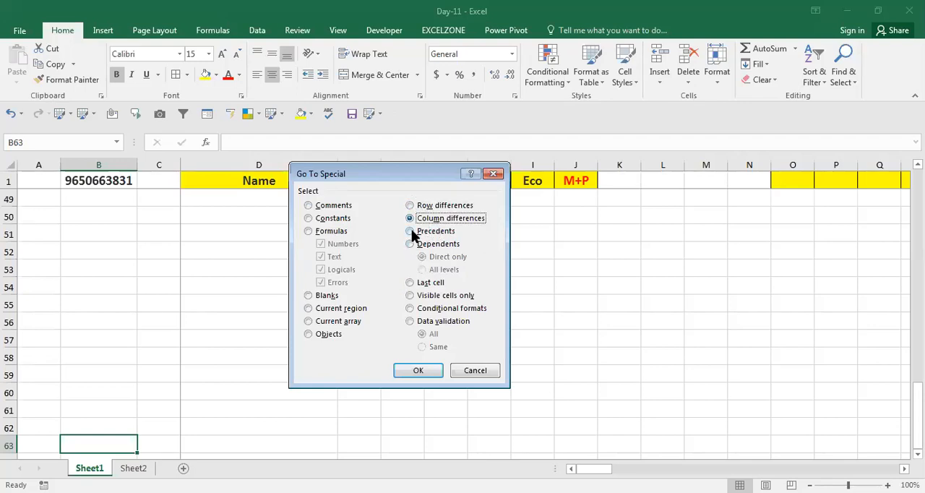
{"action": "left_click", "coordinate": [411, 232]}
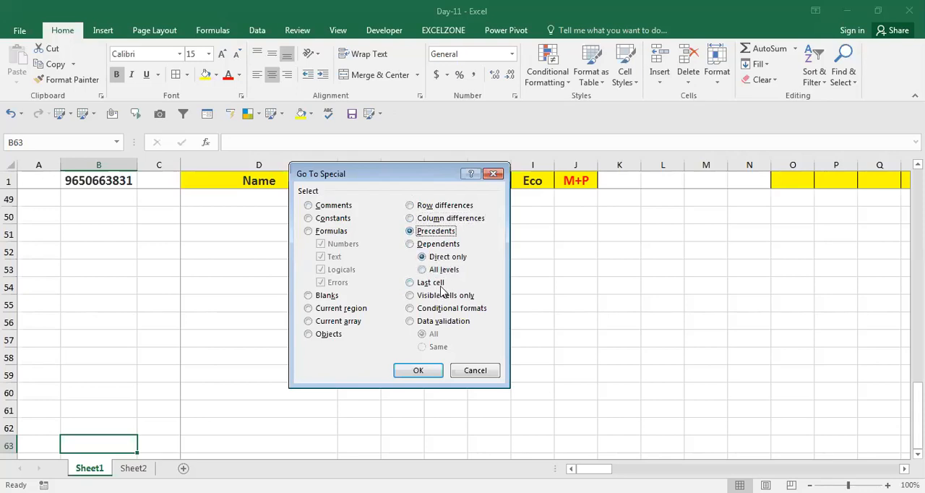
Step: Examine Go To Special's Last cell, Visible cells only, Conditional formats and Data validation options, and cancel without selecting anything
{"action": "left_click", "coordinate": [410, 282]}
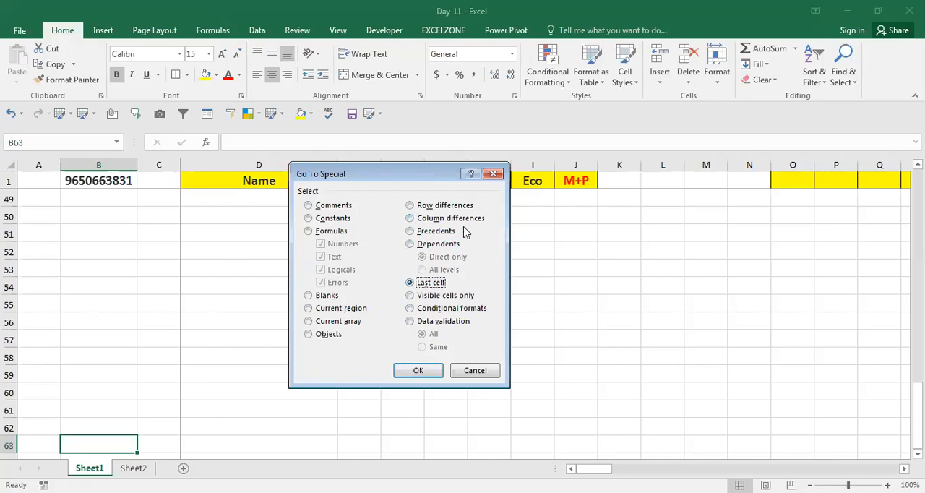
{"action": "left_click", "coordinate": [417, 298]}
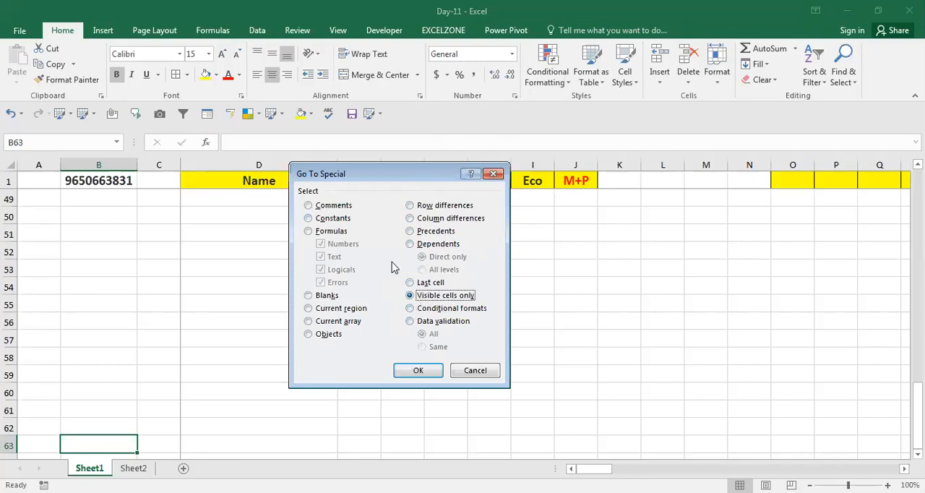
{"action": "left_click", "coordinate": [413, 309]}
{"action": "left_click", "coordinate": [414, 323]}
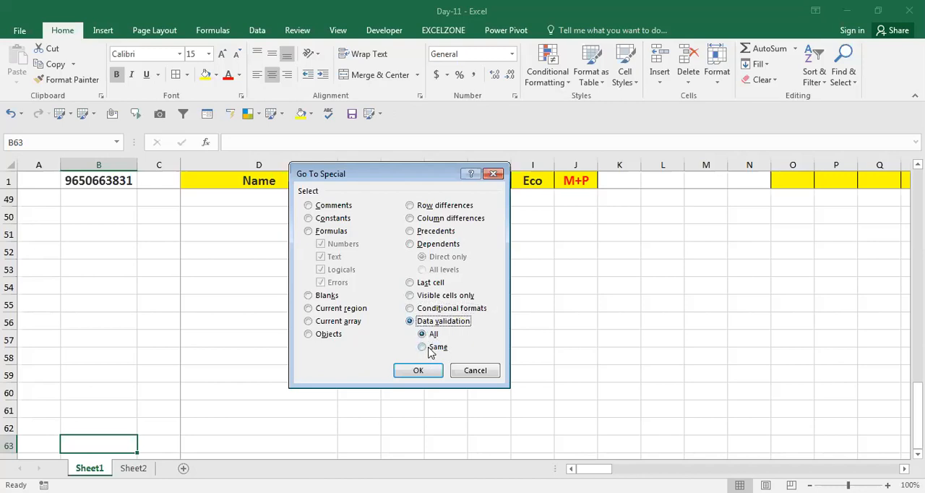
{"action": "left_click", "coordinate": [475, 370]}
Step: Examine cell F57's Custom number formats, alignment, font and protection settings in Format Cells, cancel without changes and select F56
{"action": "left_click", "coordinate": [424, 341]}
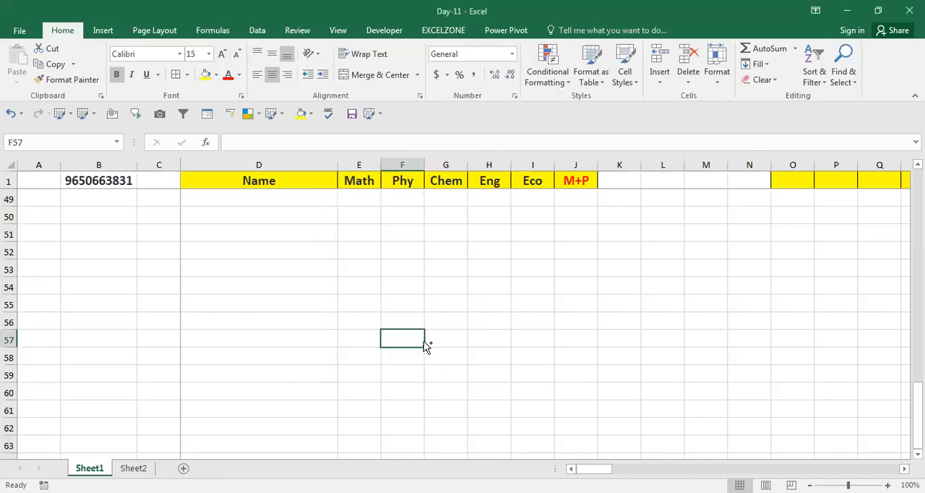
{"action": "key", "text": "ctrl+1"}
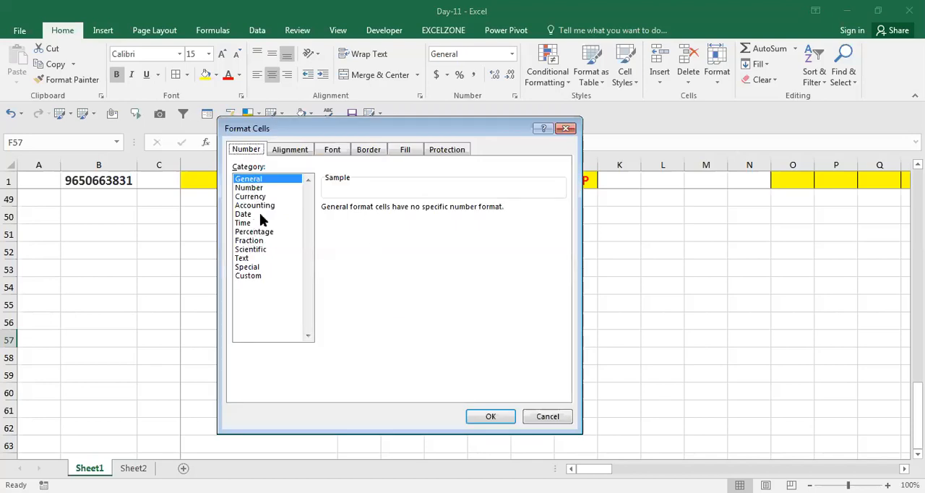
{"action": "left_click", "coordinate": [246, 277]}
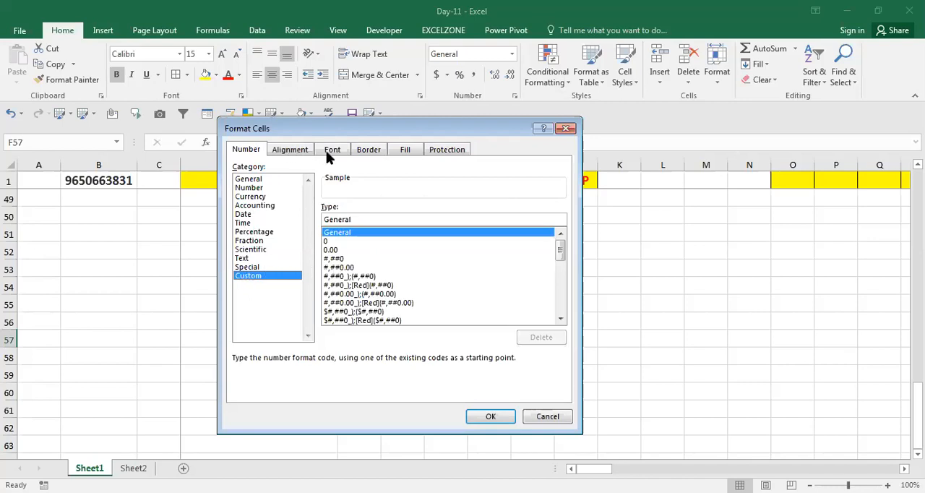
{"action": "key", "text": "ctrl+Tab"}
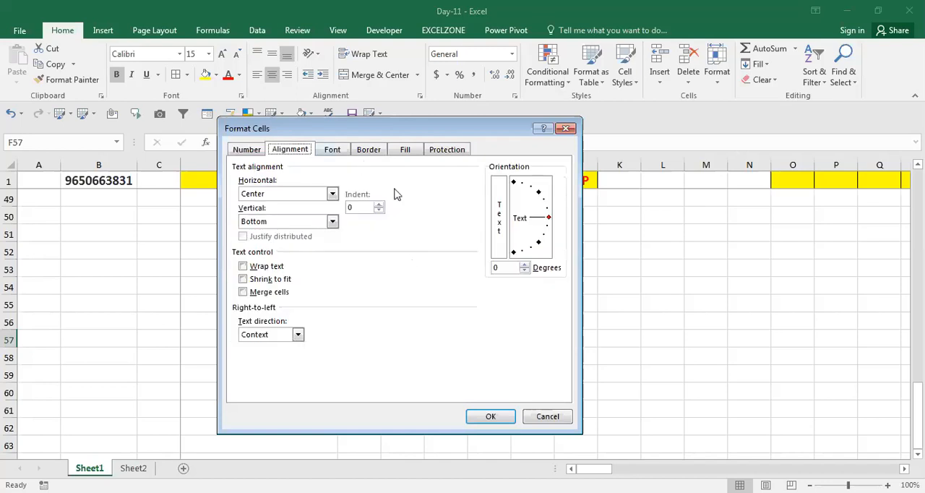
{"action": "left_click", "coordinate": [333, 150]}
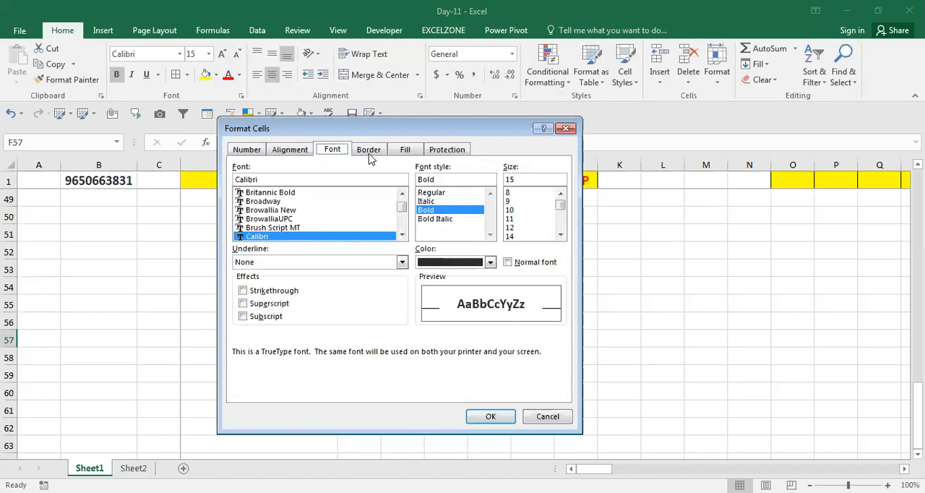
{"action": "left_click", "coordinate": [440, 152]}
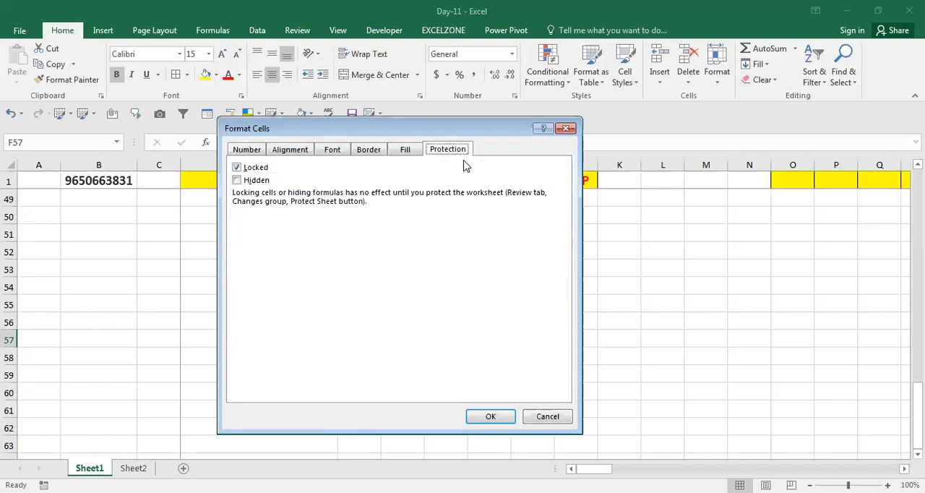
{"action": "left_click", "coordinate": [547, 422]}
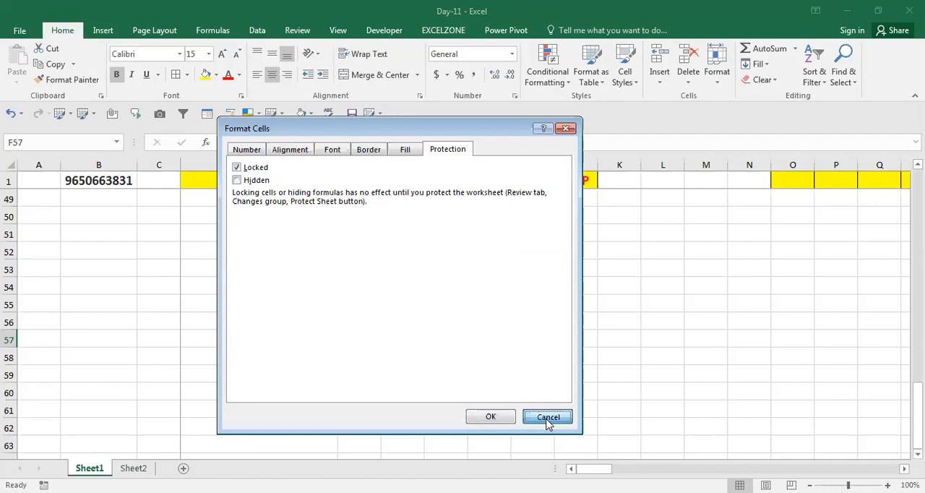
{"action": "left_click", "coordinate": [388, 315]}
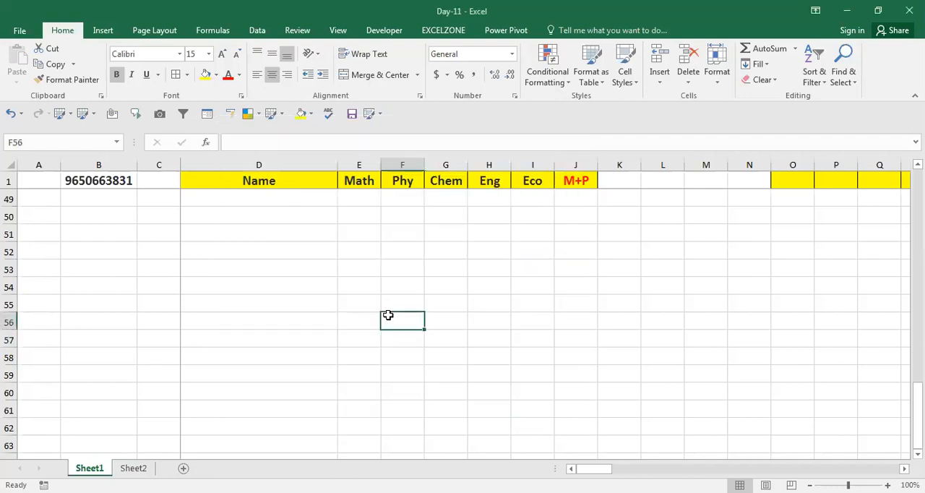